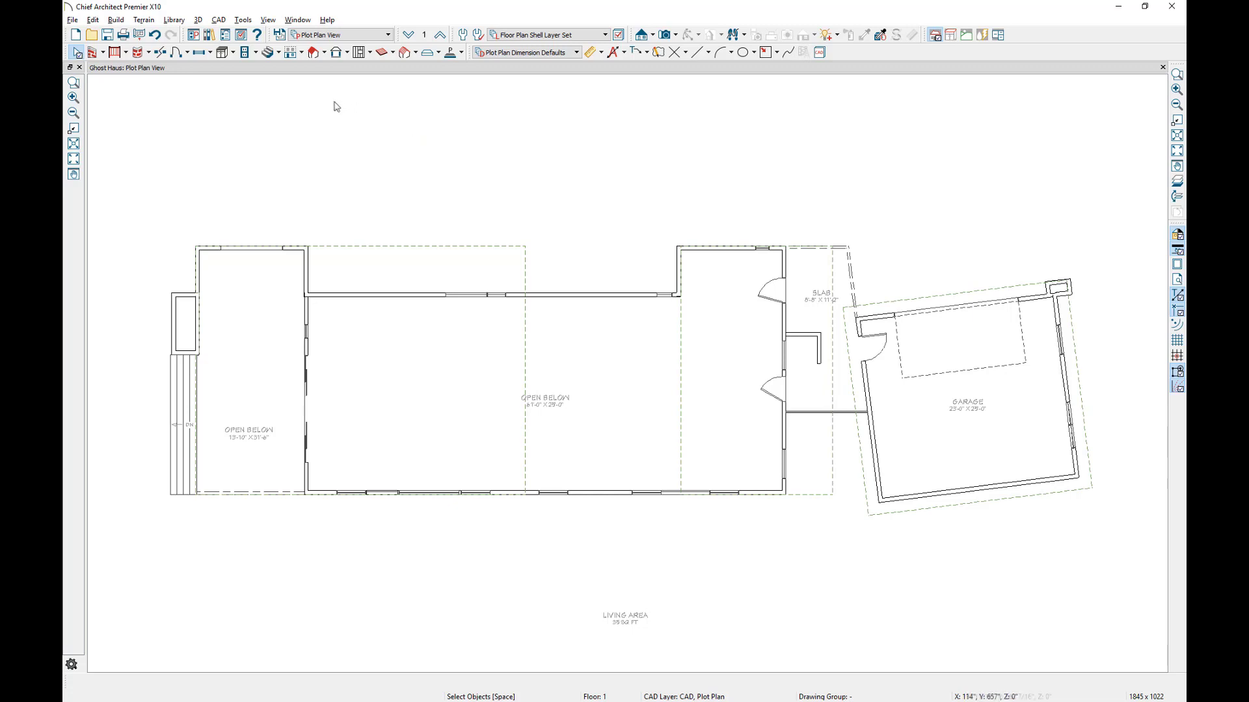
Step: Open the saved GhostHouse overview camera from the project's list of saved views
click(226, 35)
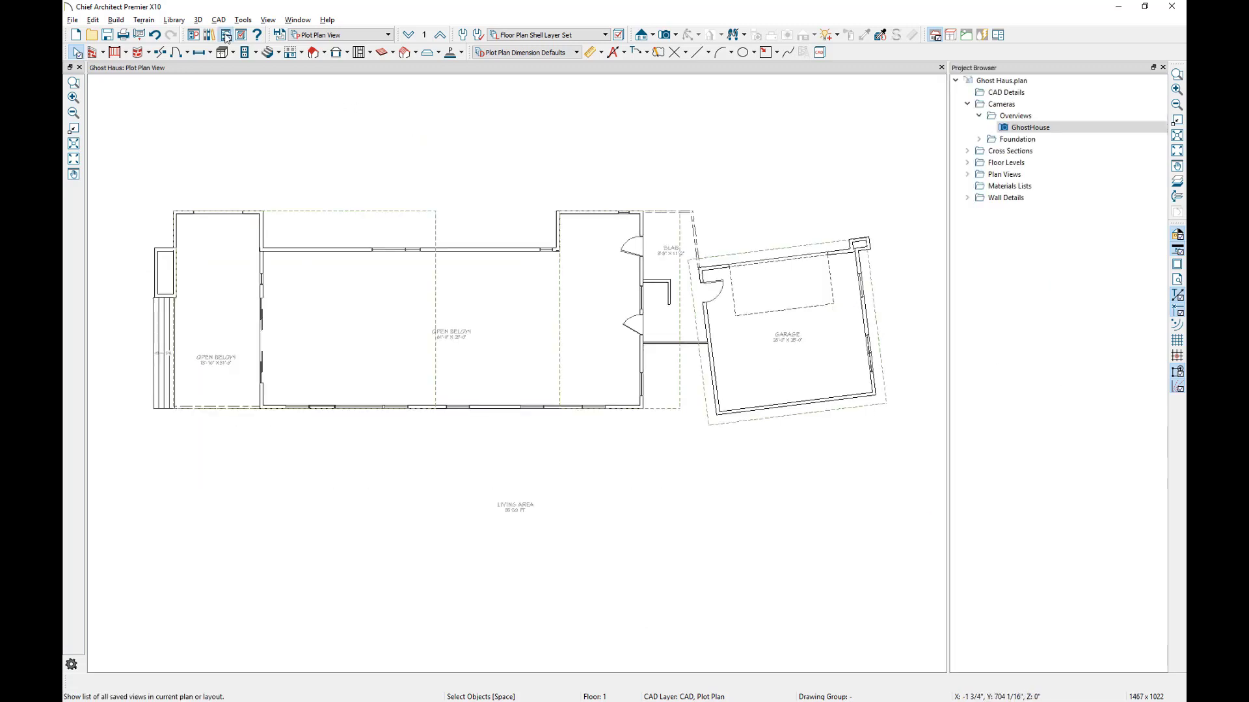
click(1031, 128)
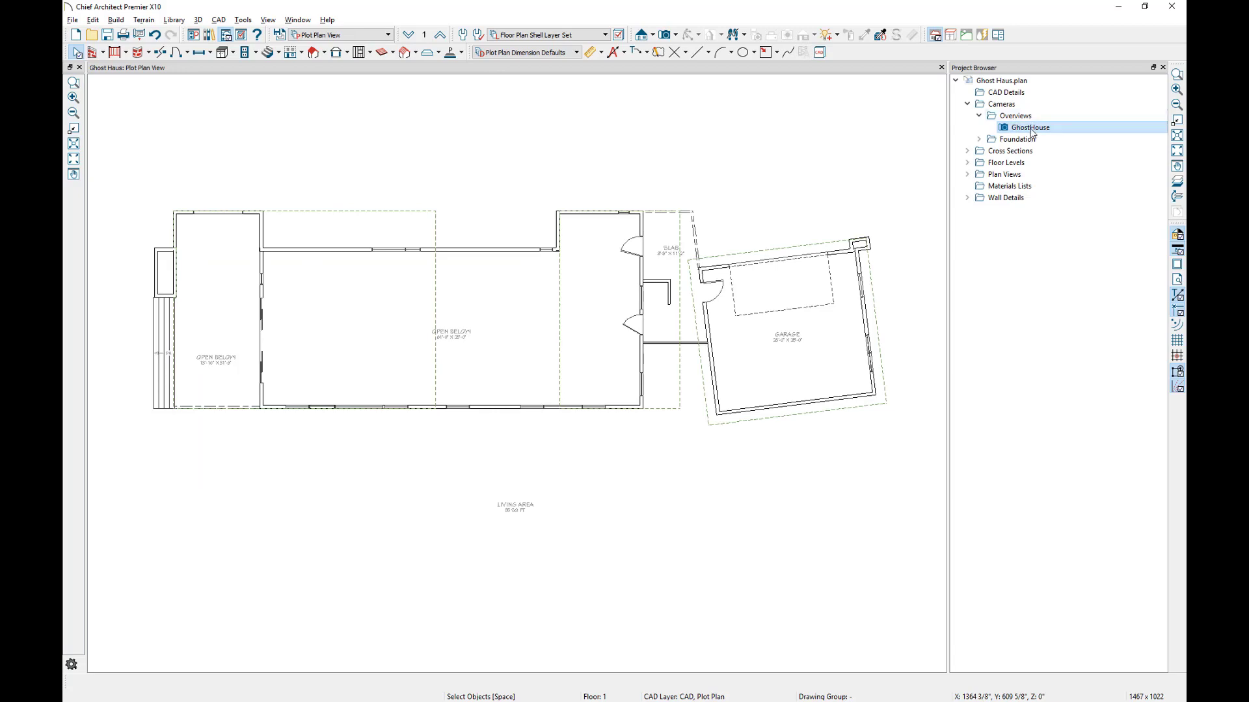
double_click(1030, 129)
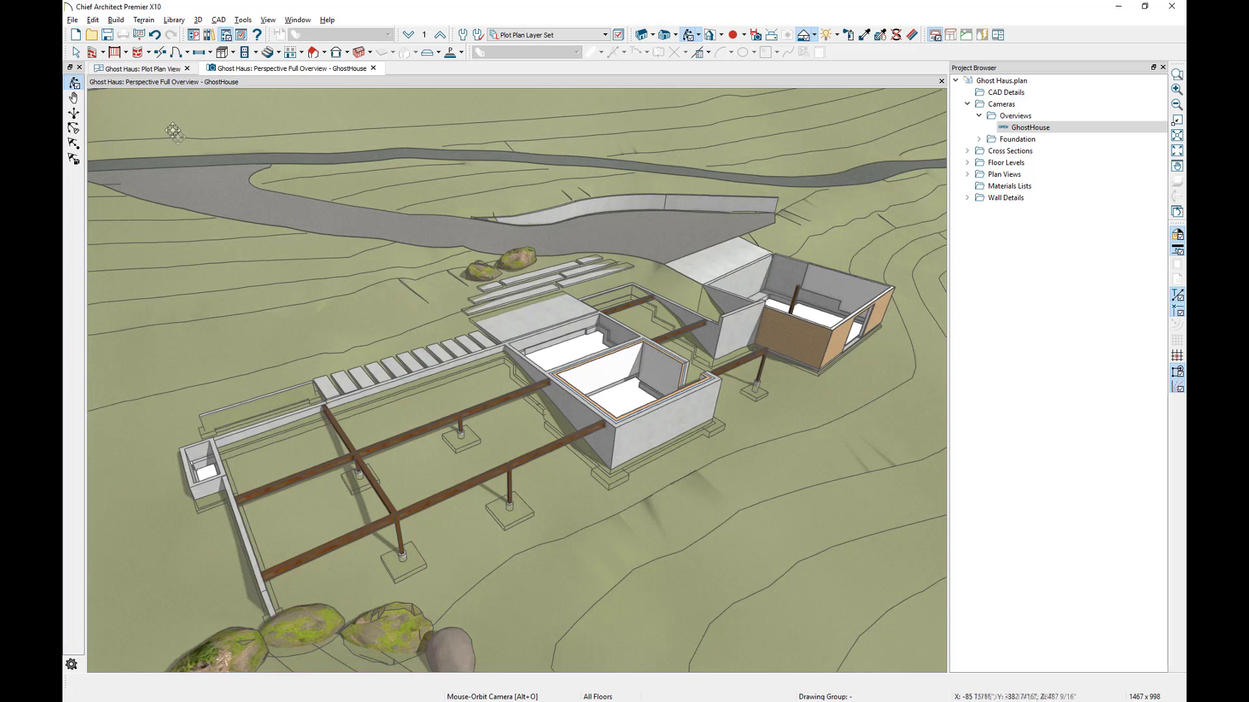
Step: Return to the plot plan, go down to floor 0, and display it with the Terrain Plan layer set
click(154, 69)
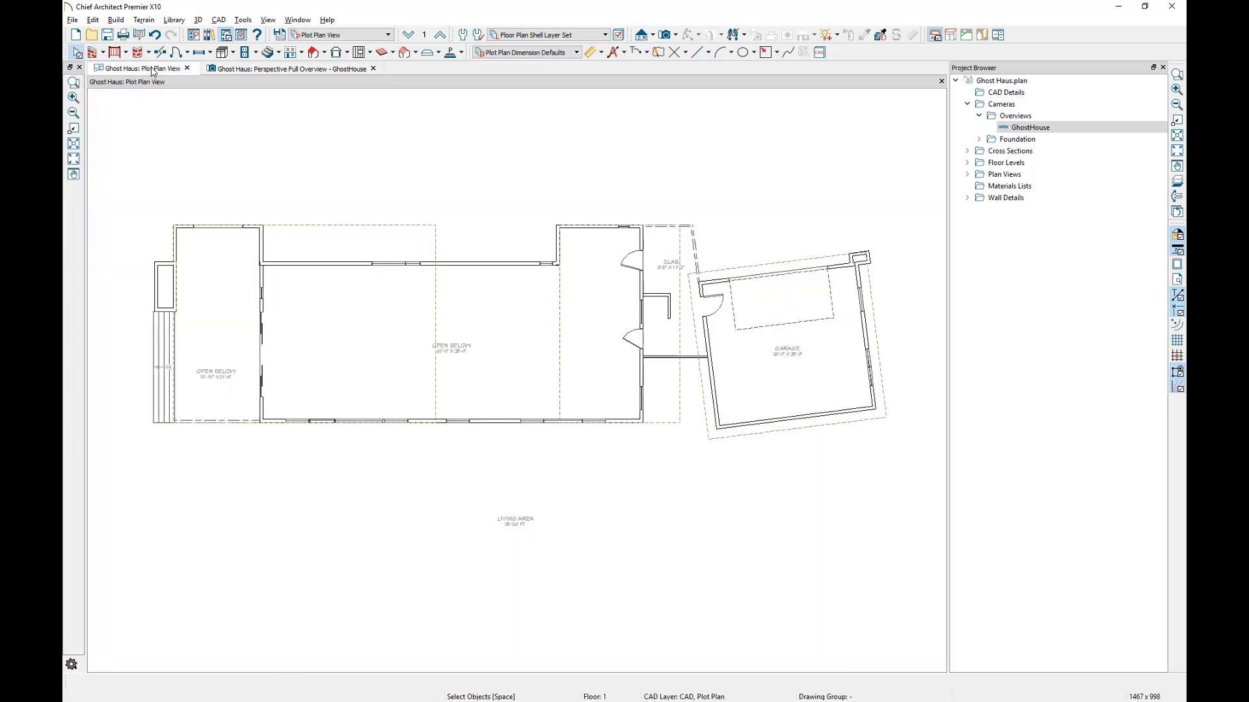
click(408, 36)
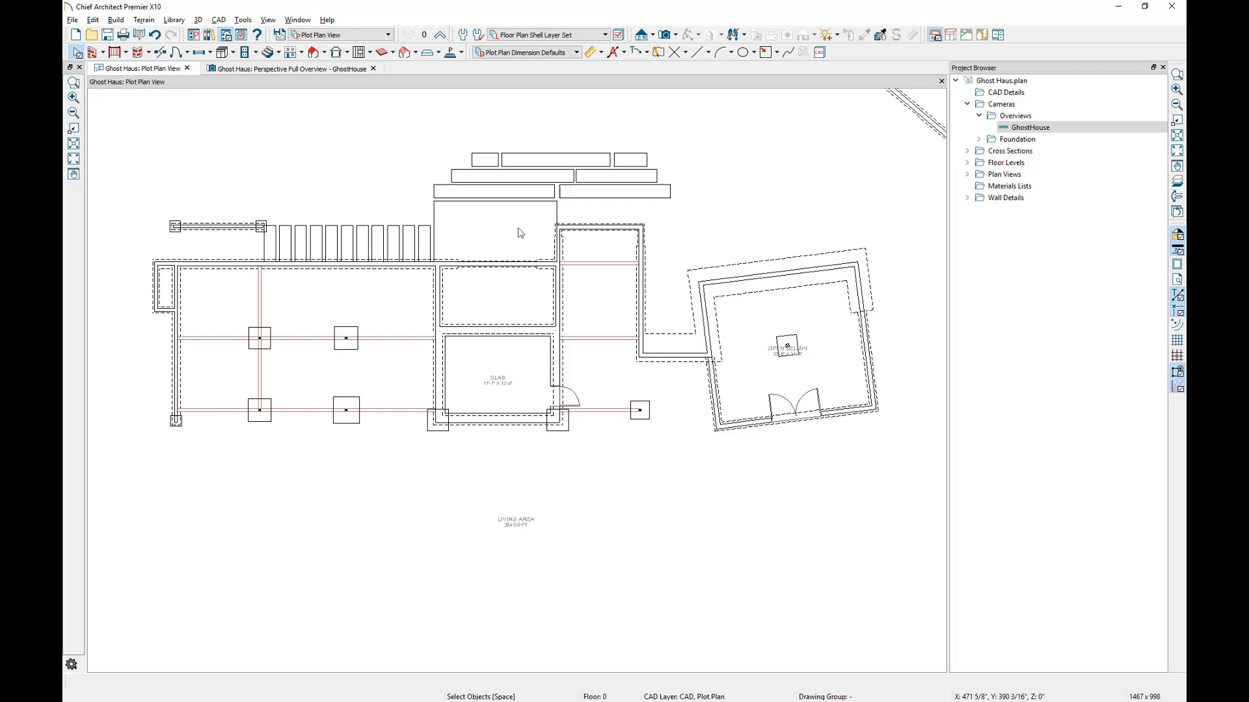
click(606, 35)
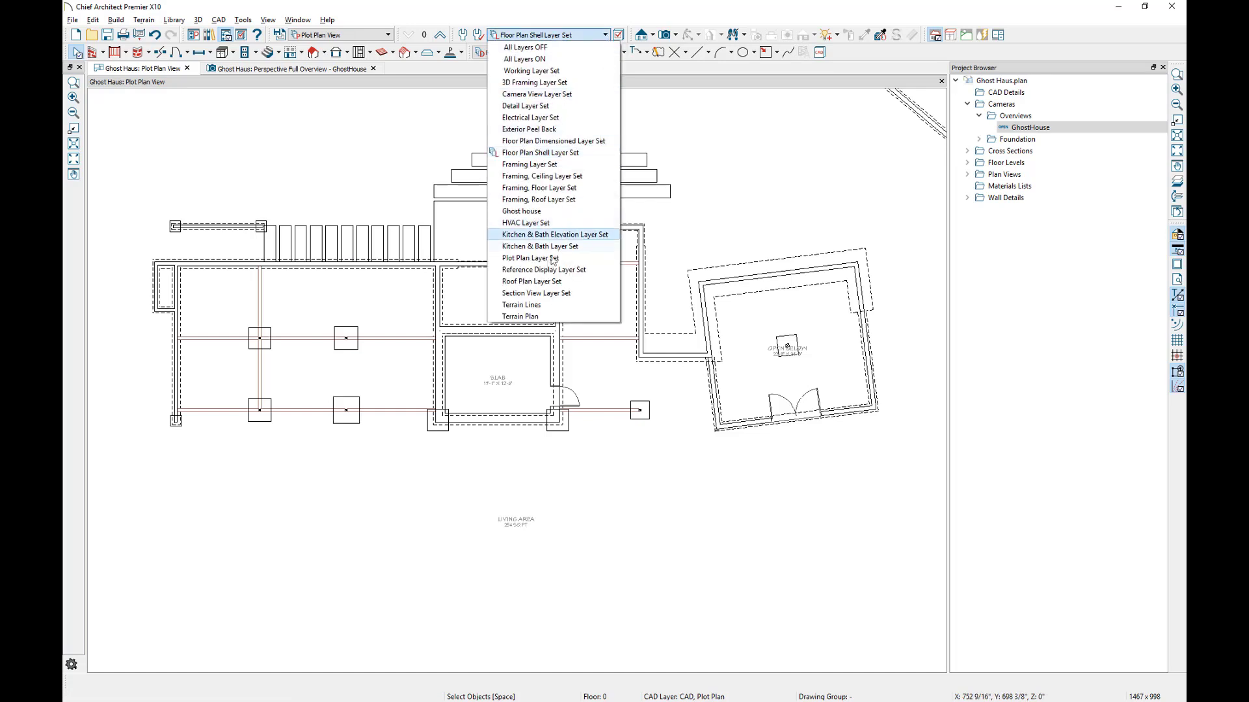
click(532, 324)
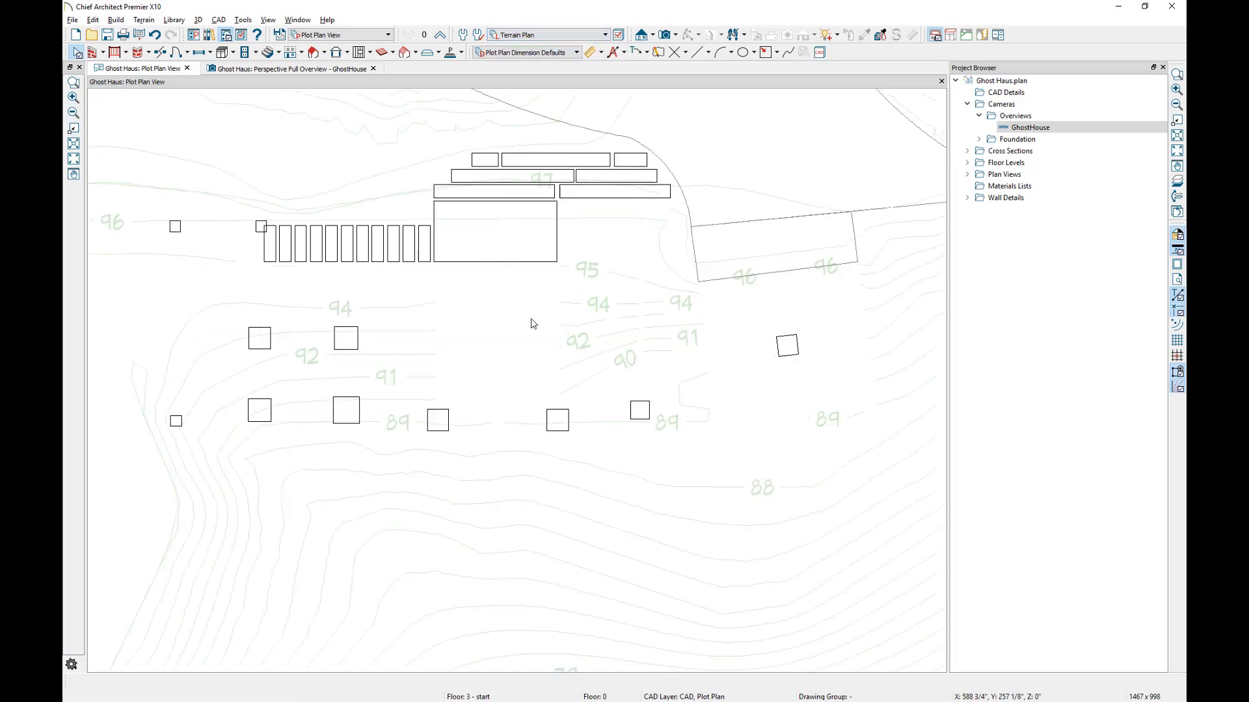
scroll(547, 322, down, 3)
scroll(563, 320, down, 1)
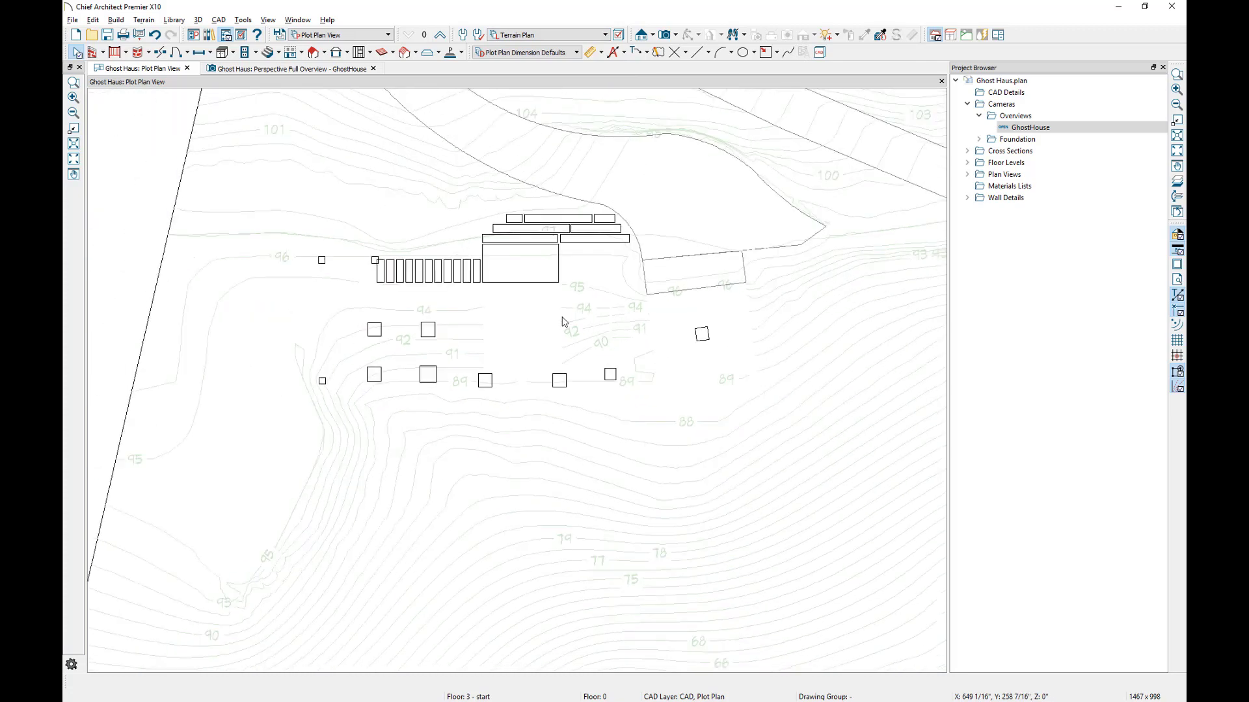
scroll(563, 320, down, 1)
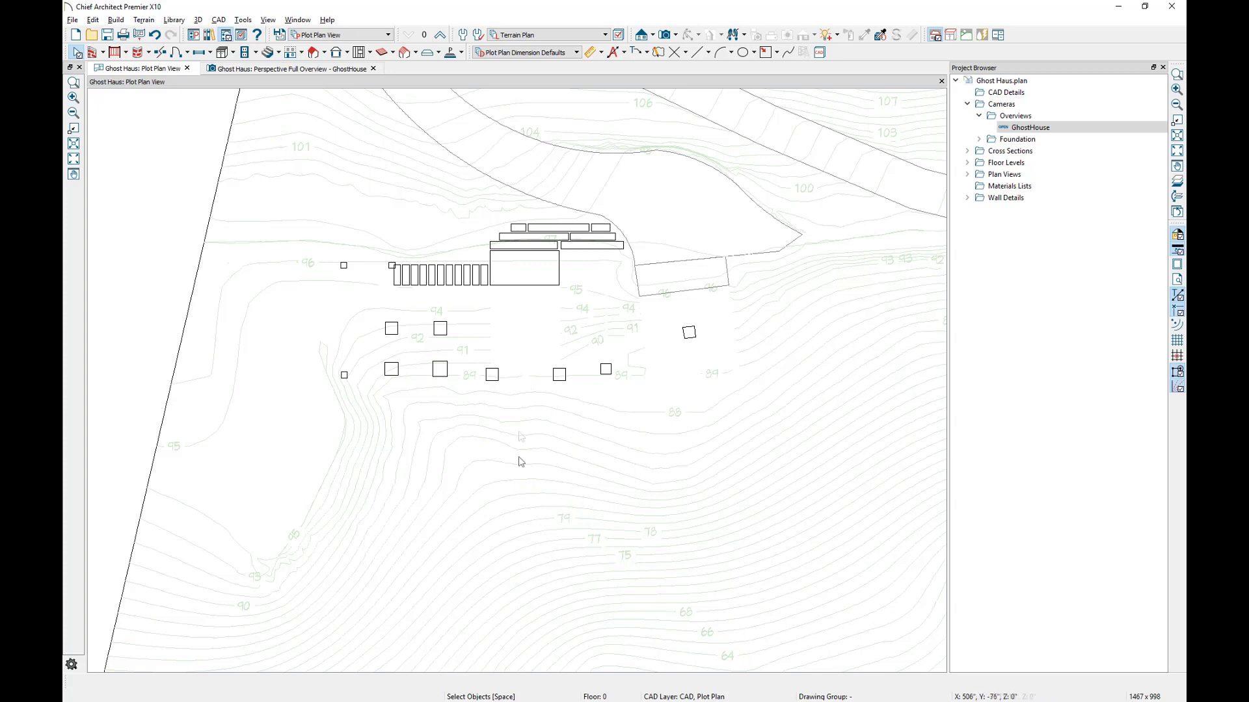
Step: Create a CAD detail from the current terrain plan view and return to object selection
click(219, 20)
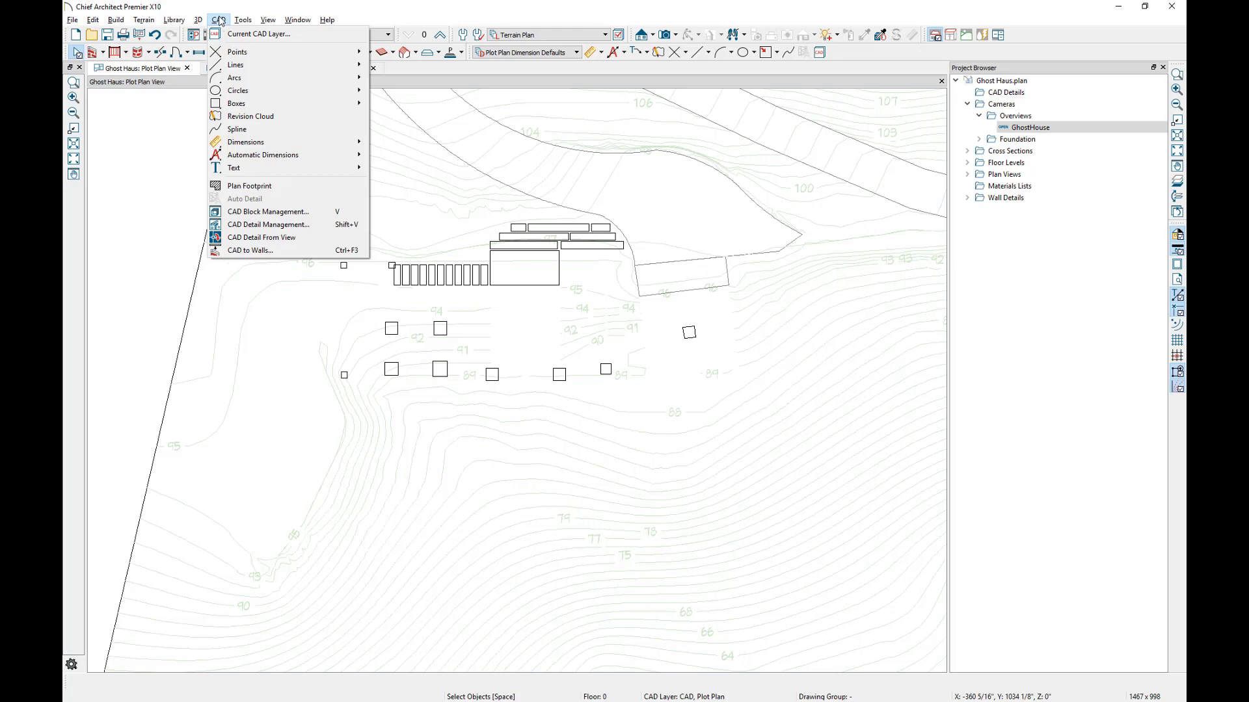
click(270, 238)
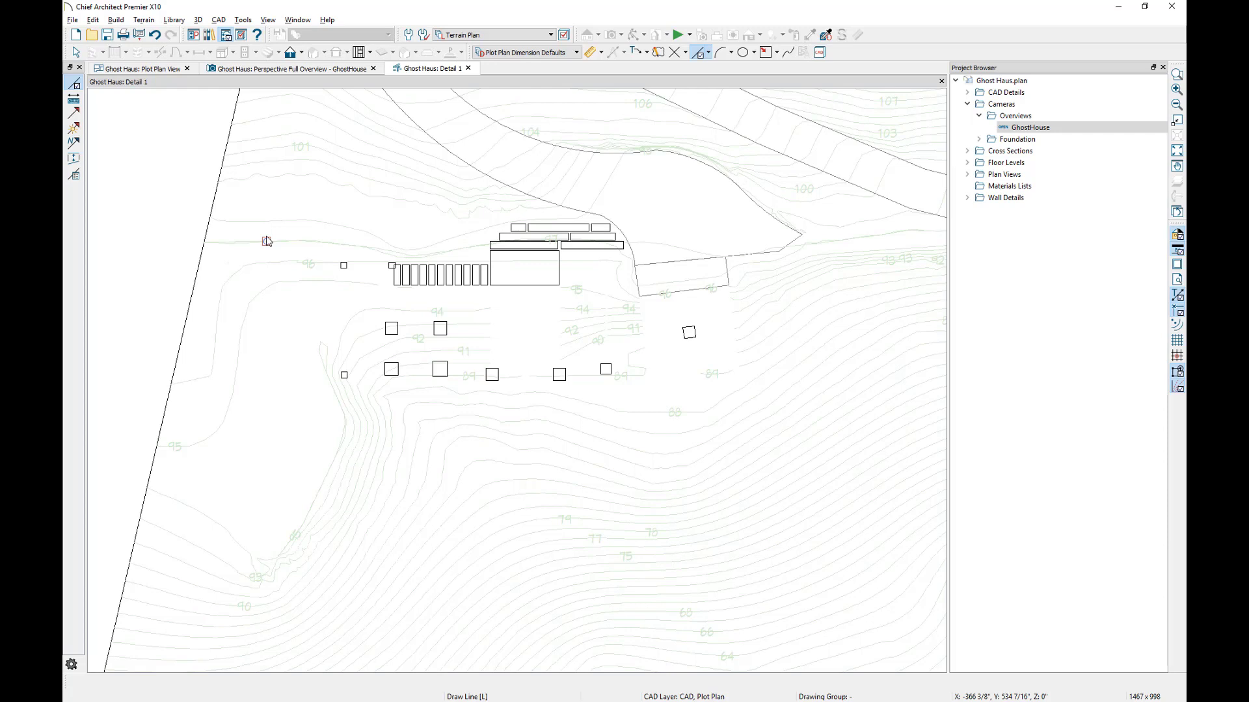
key(space)
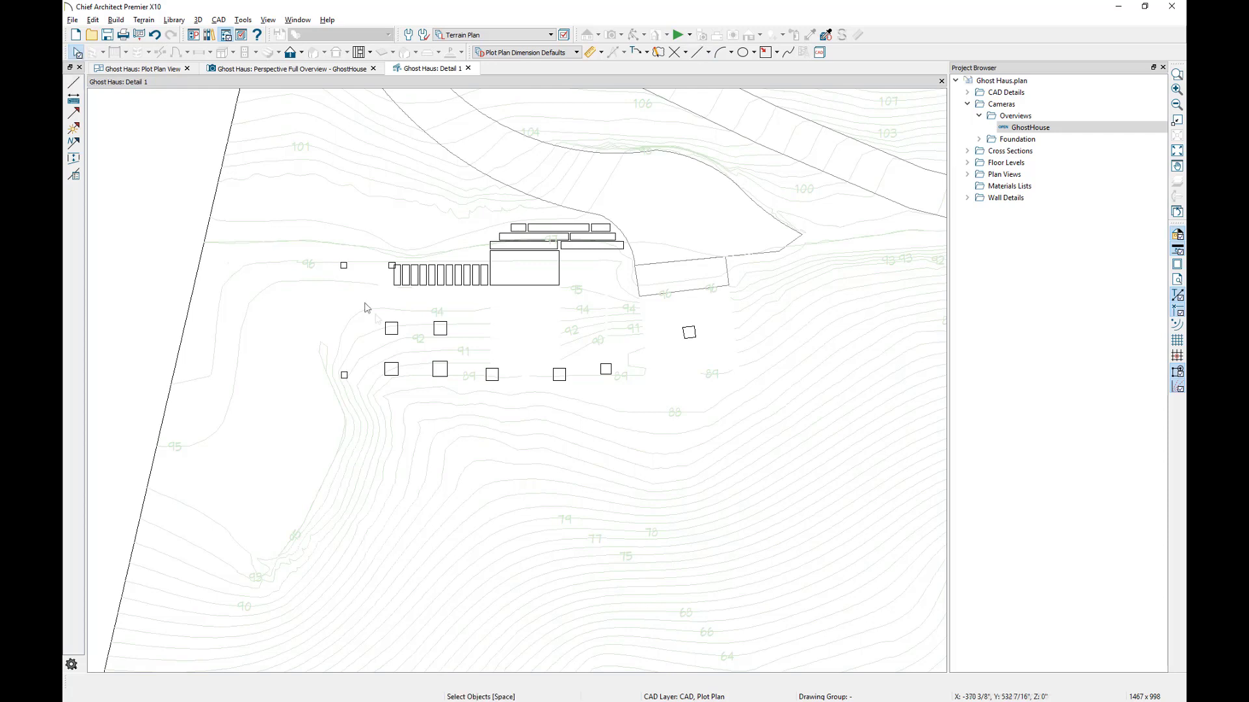
Step: Copy three neighbouring primary contour lines on the slope below the house footprint in the CAD detail
click(448, 444)
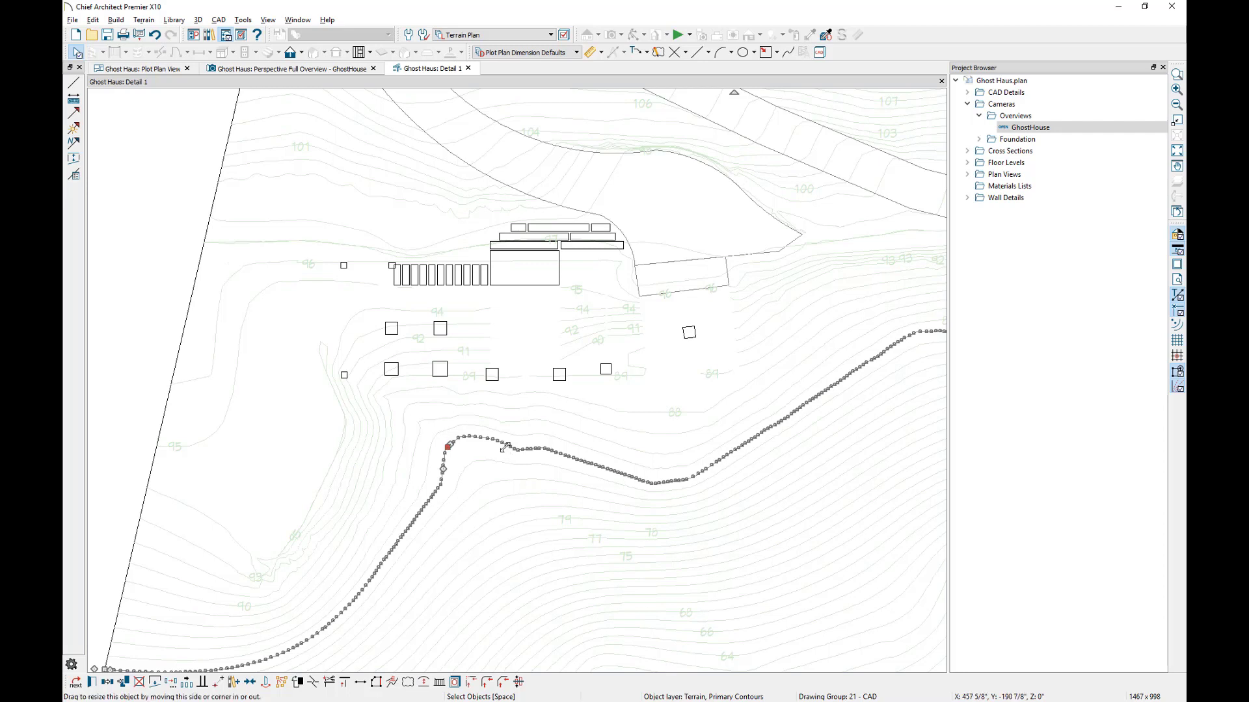
click(508, 497)
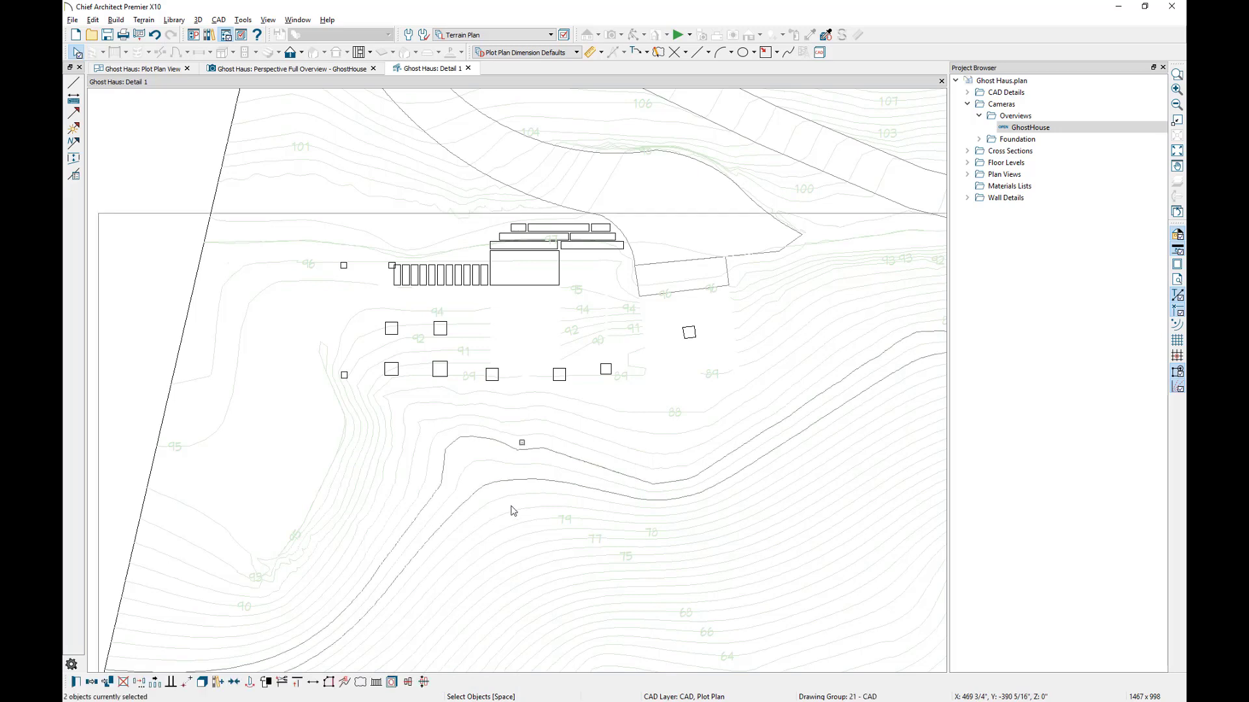
shift+click(519, 516)
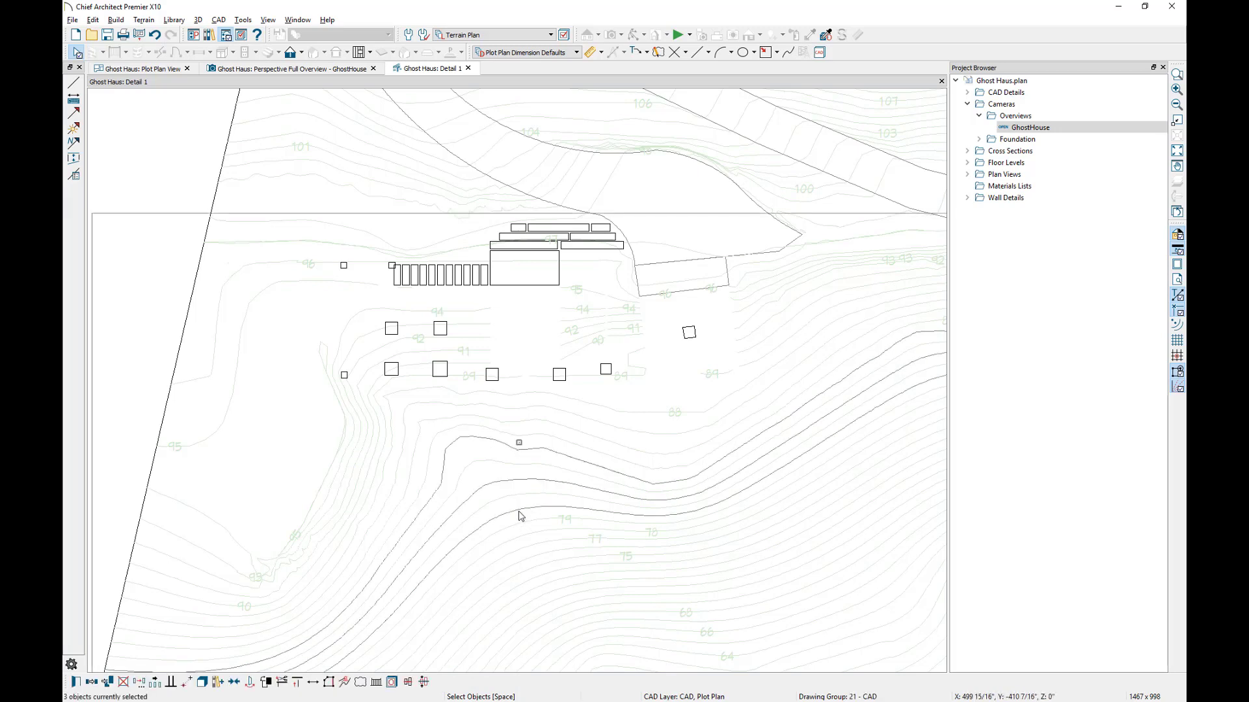
click(94, 684)
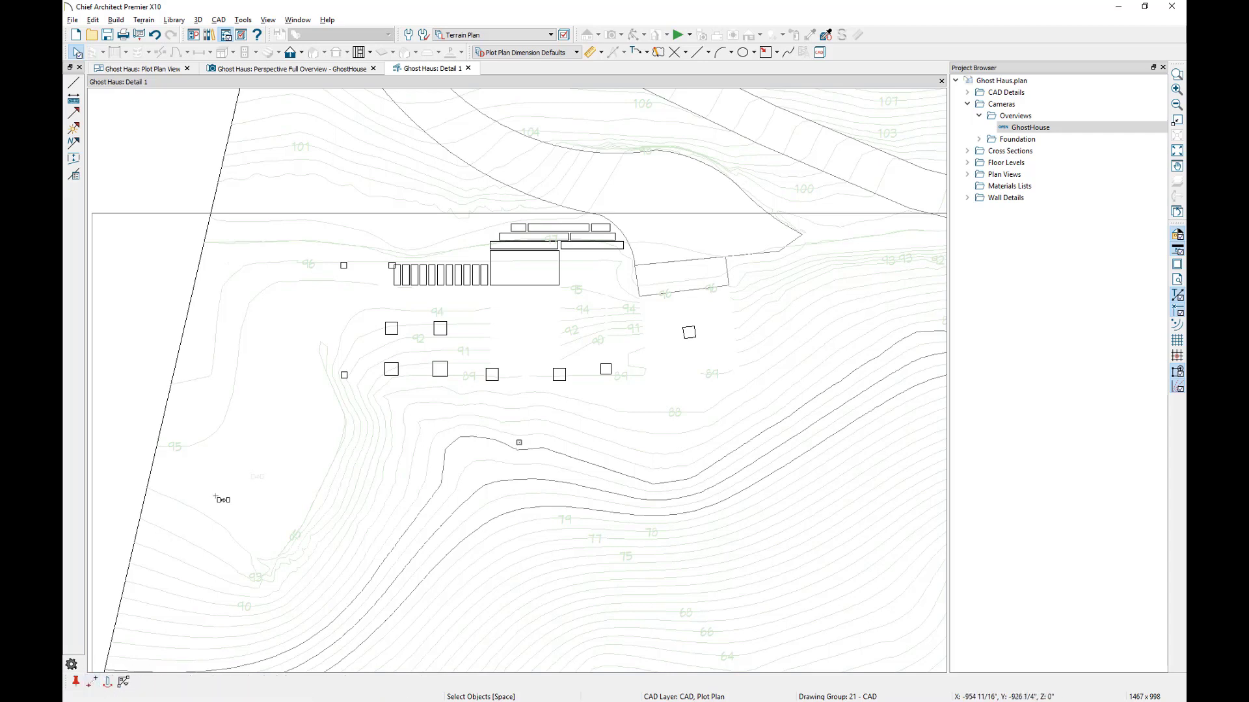
Step: Paste the copied contour lines into the plot plan view at their original position
click(159, 69)
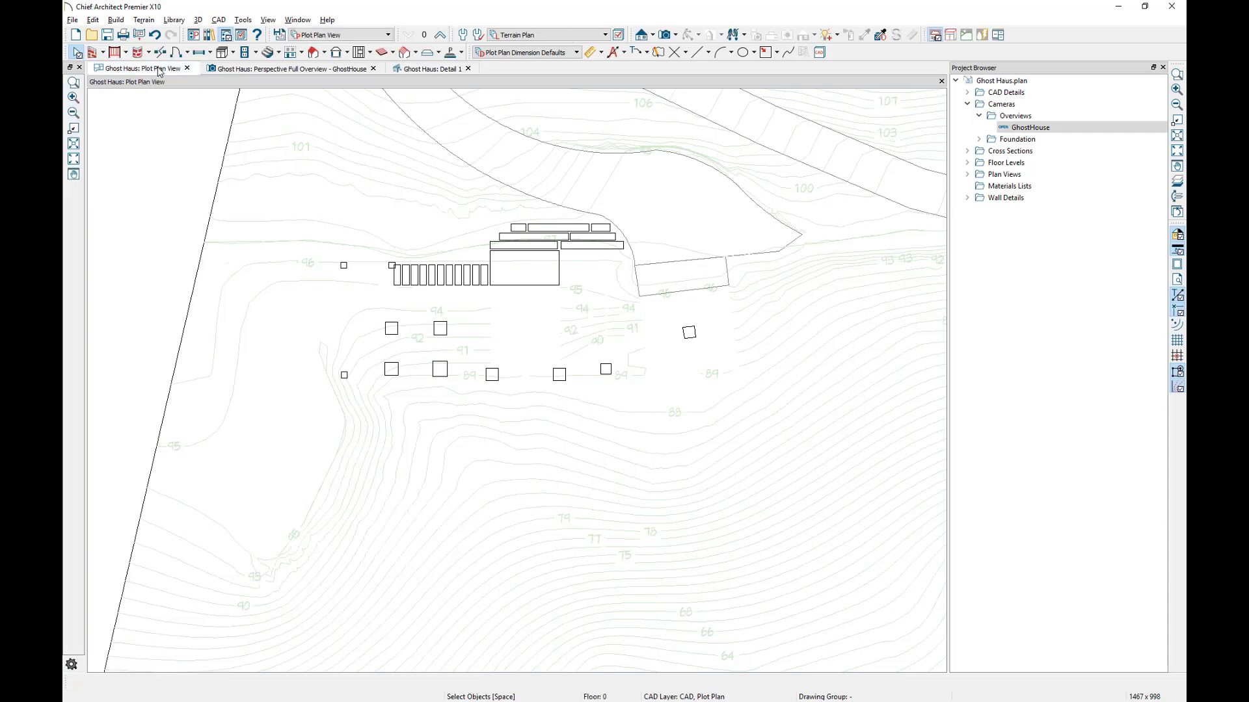
click(98, 21)
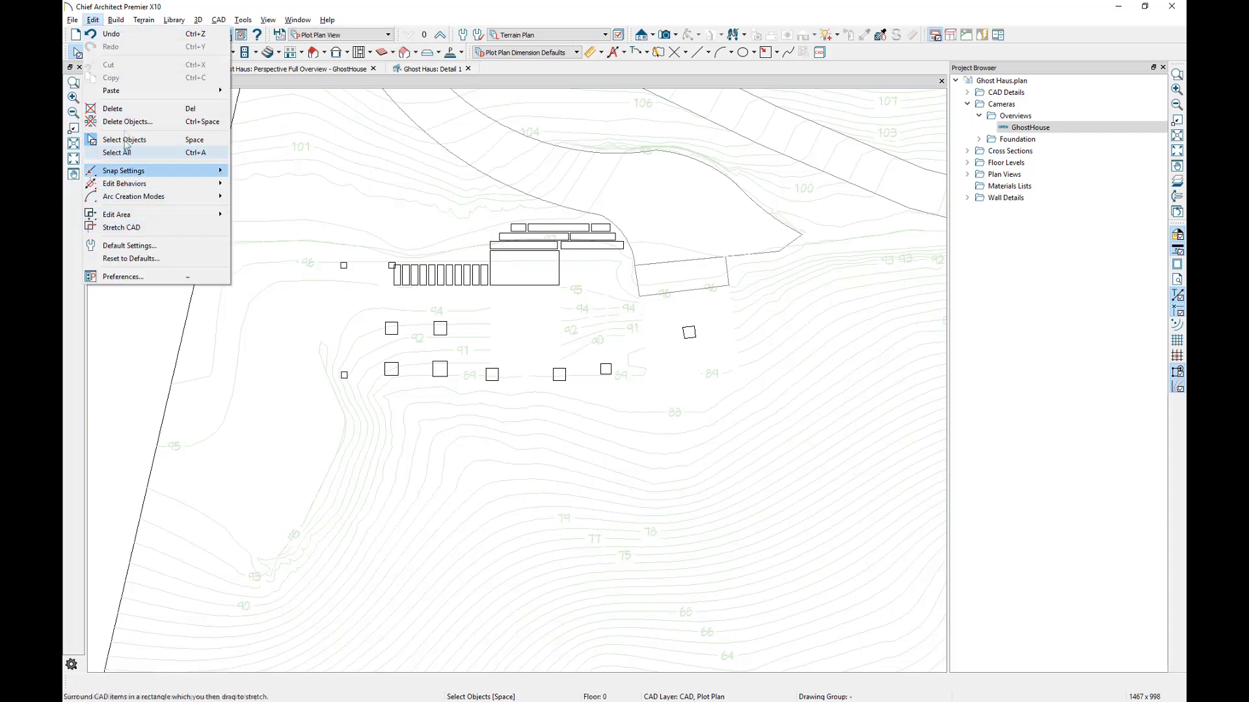
mouse_move(131, 95)
click(274, 92)
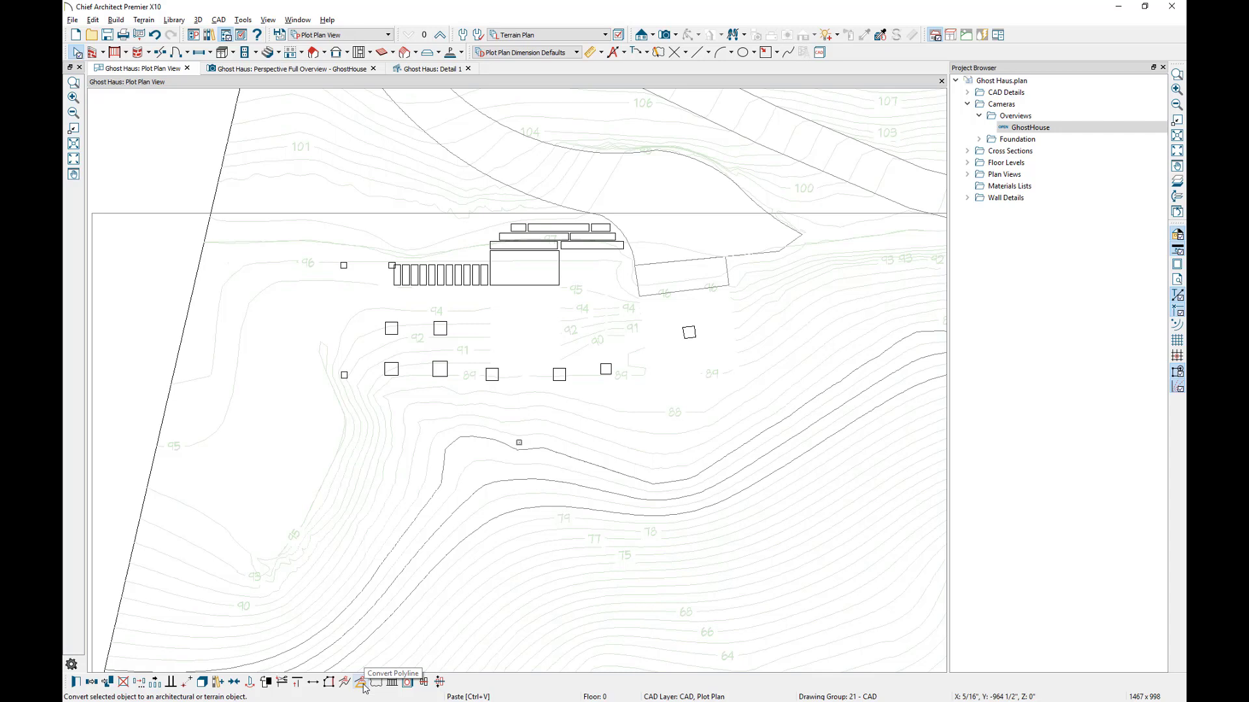
Step: Convert the three pasted contour polylines to Sidewalk (Center Line) objects
click(363, 684)
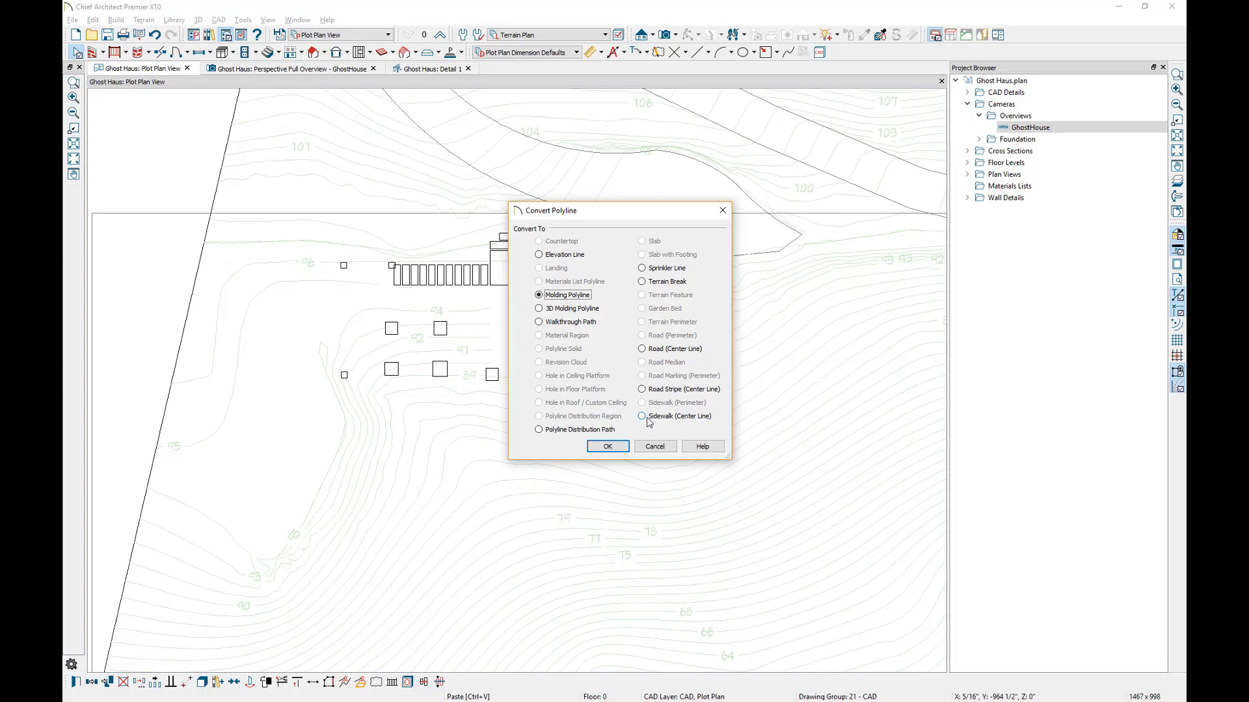
click(643, 417)
click(612, 449)
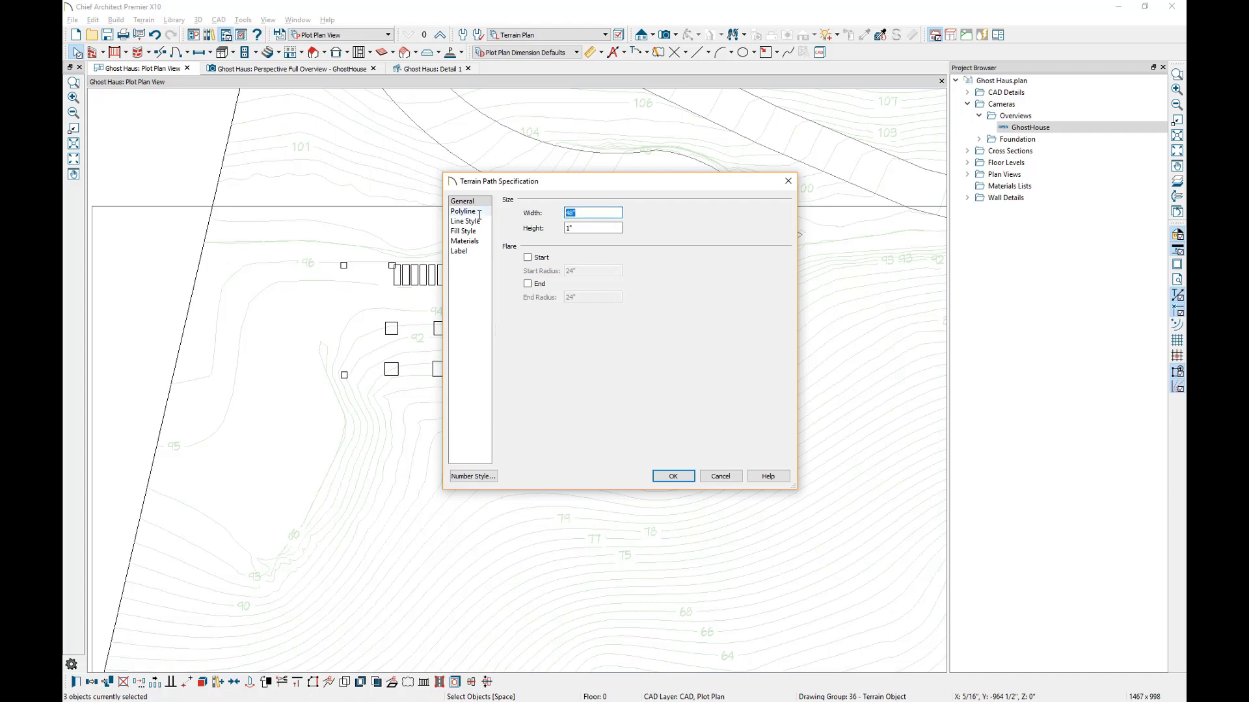
Step: Try a width of 1/4" and a height of 0.25" on the sidewalk paths, and delete the three paths
text(.25)
click(607, 229)
text(0.25)
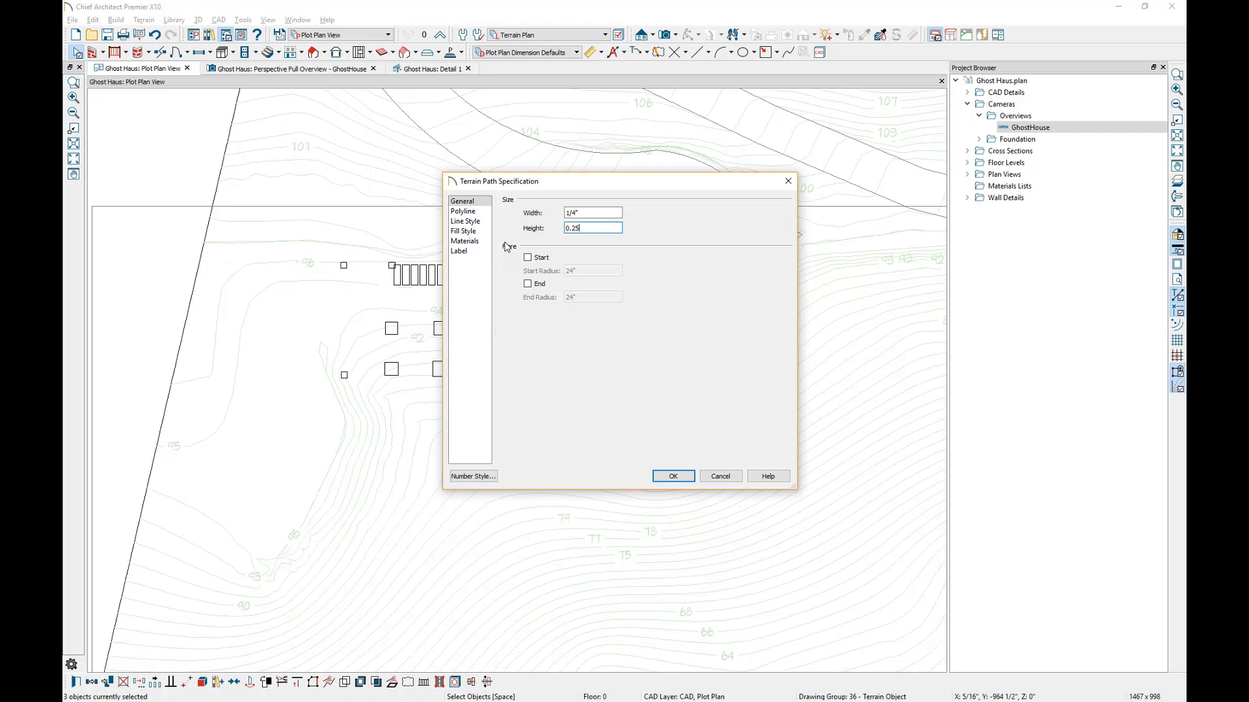
click(733, 479)
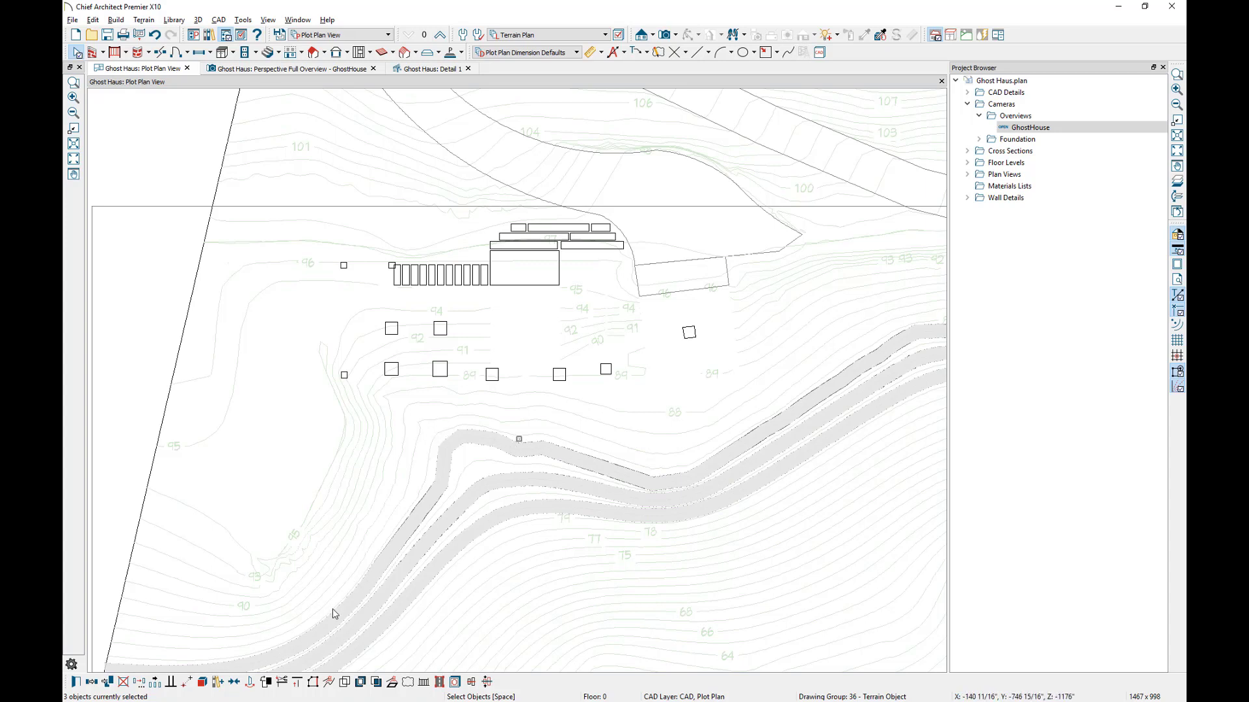
key(Delete)
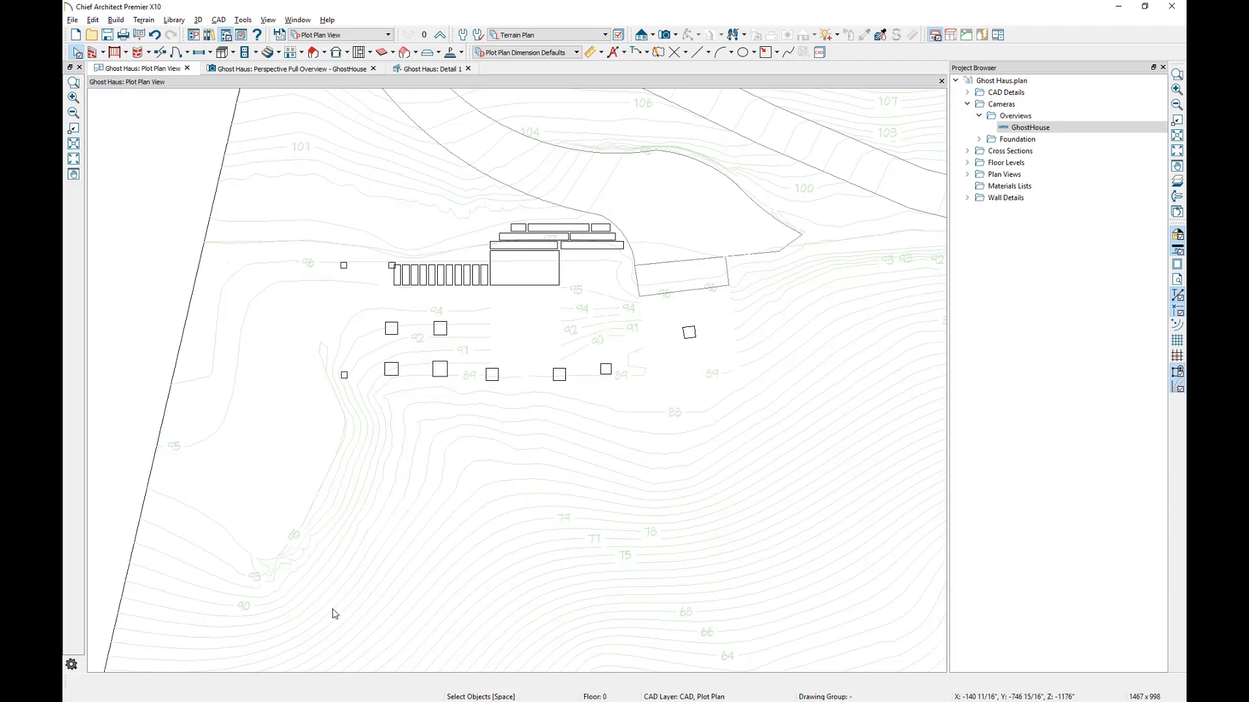
Step: Review the Watercolor rendering technique options and their line drawing color for the GhostHouse perspective overview, leaving without changes
click(314, 69)
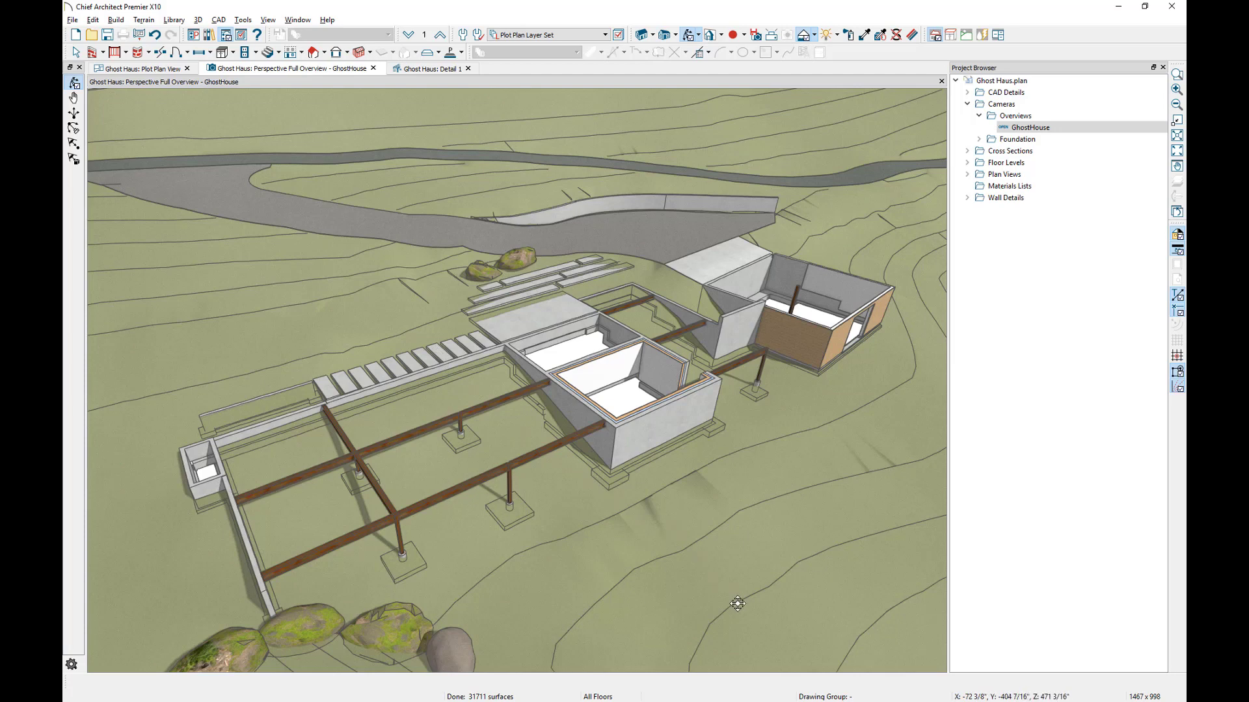
key(space)
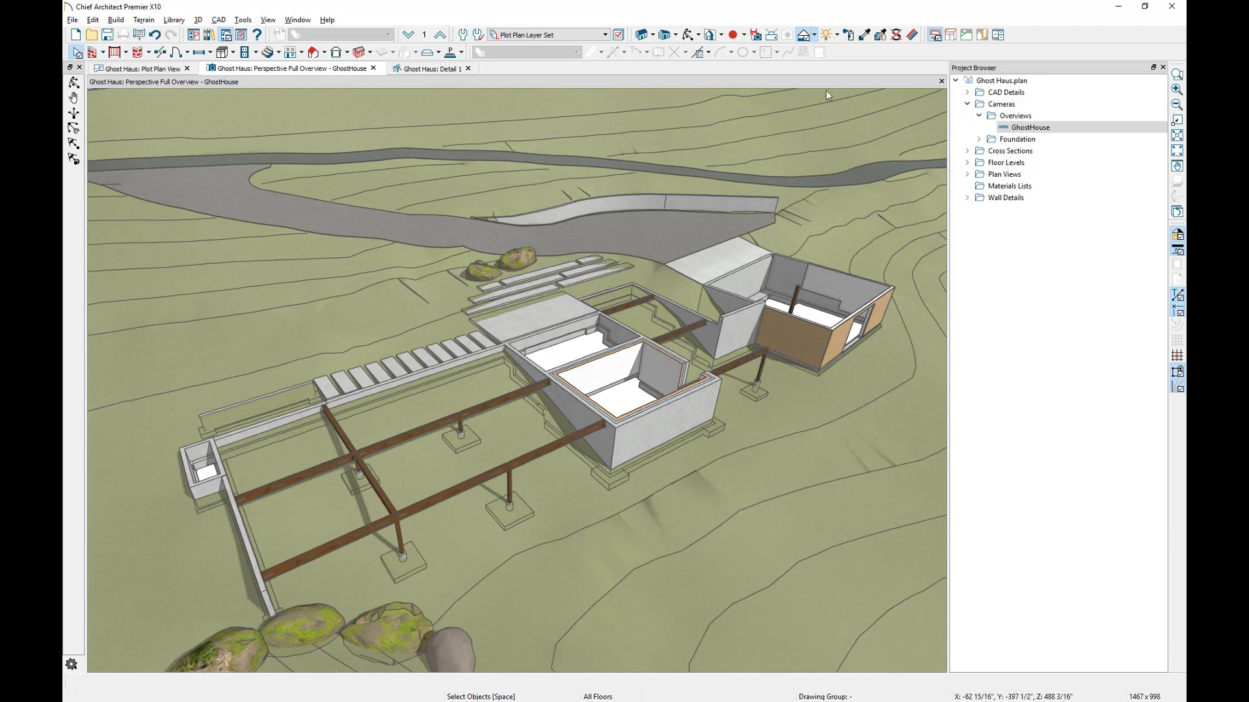
click(815, 36)
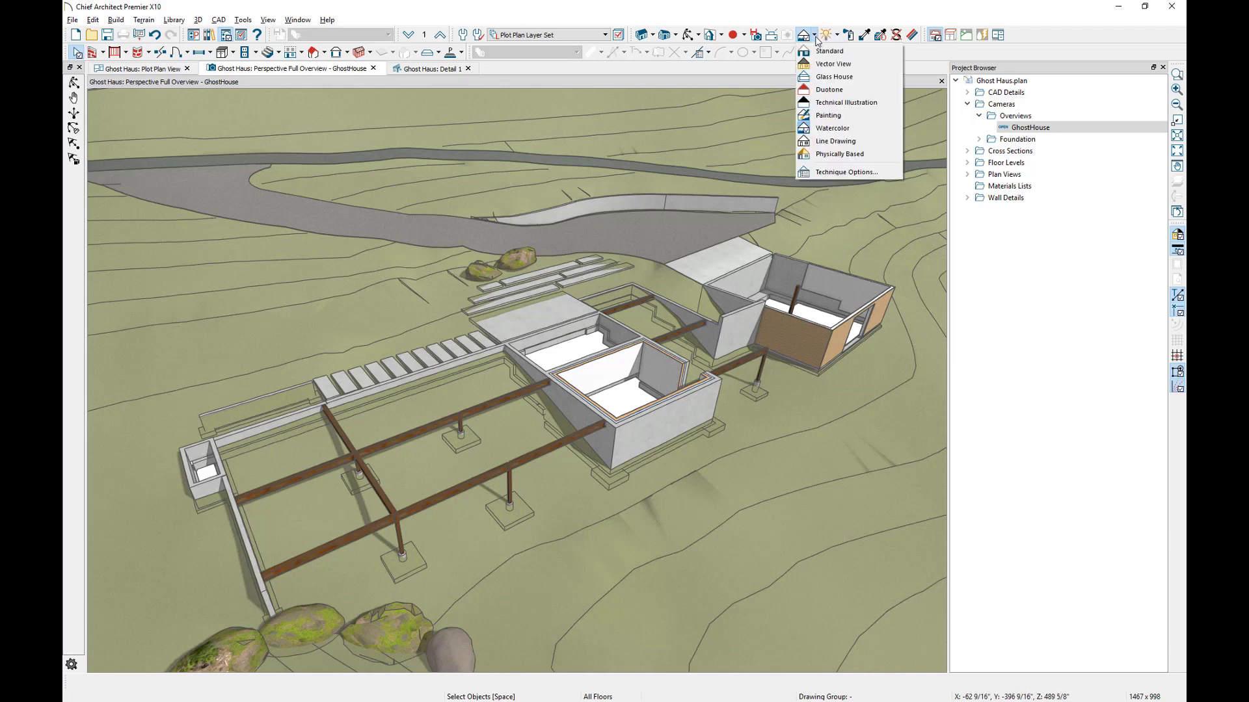
click(839, 173)
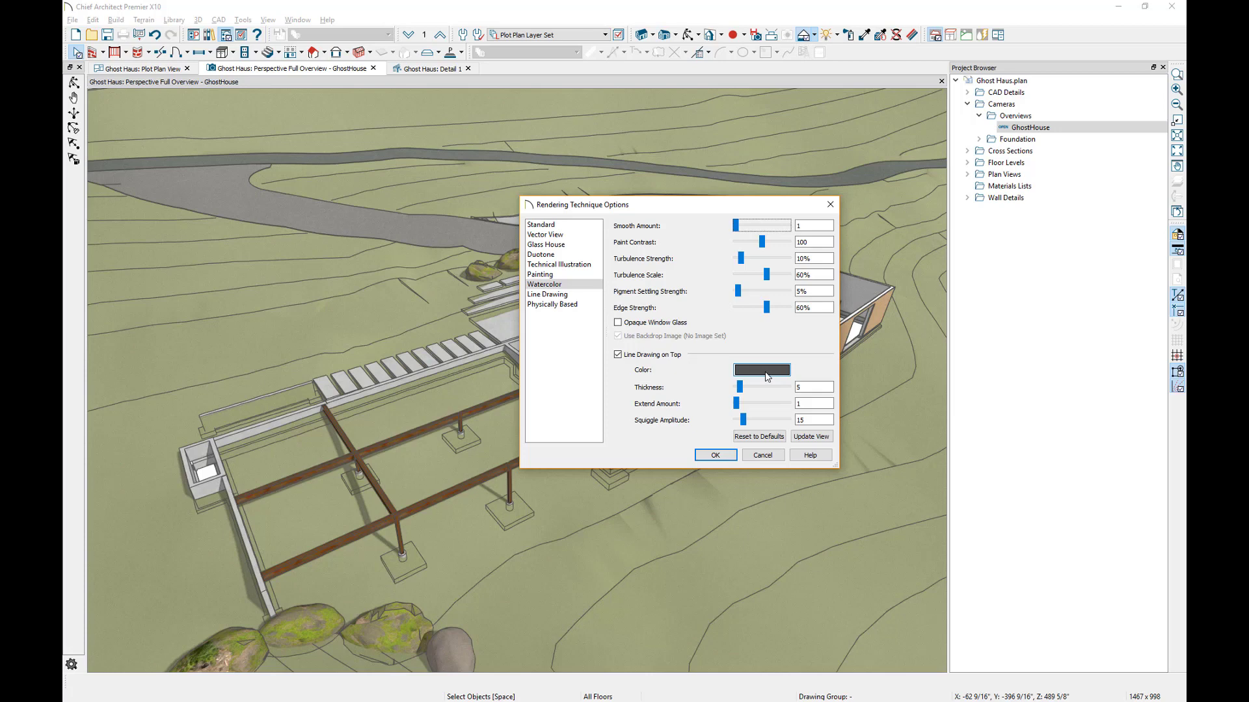
click(768, 370)
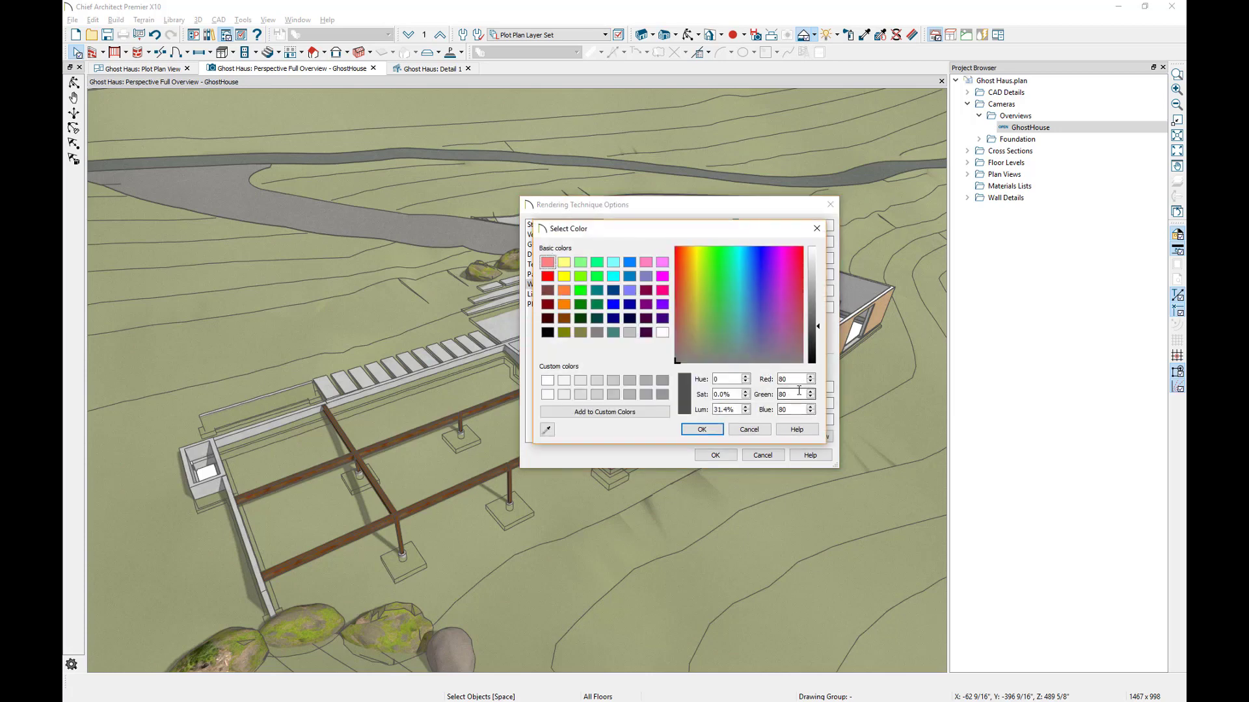
click(702, 430)
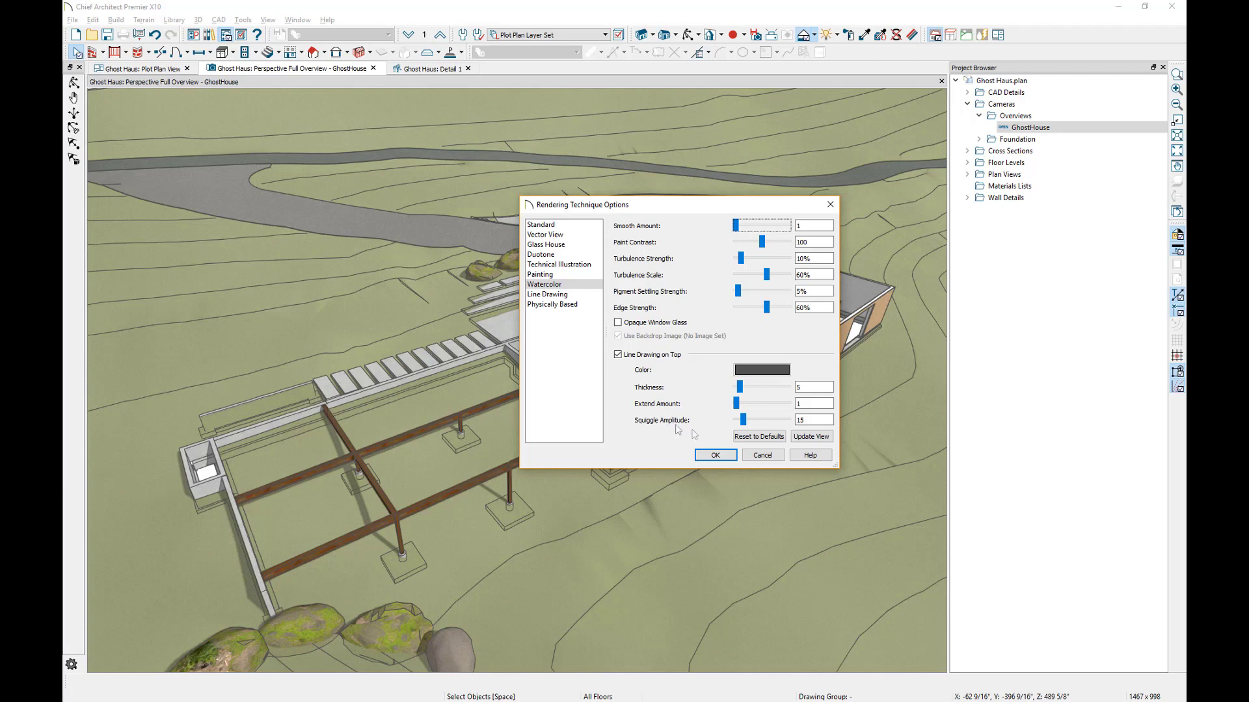
click(765, 456)
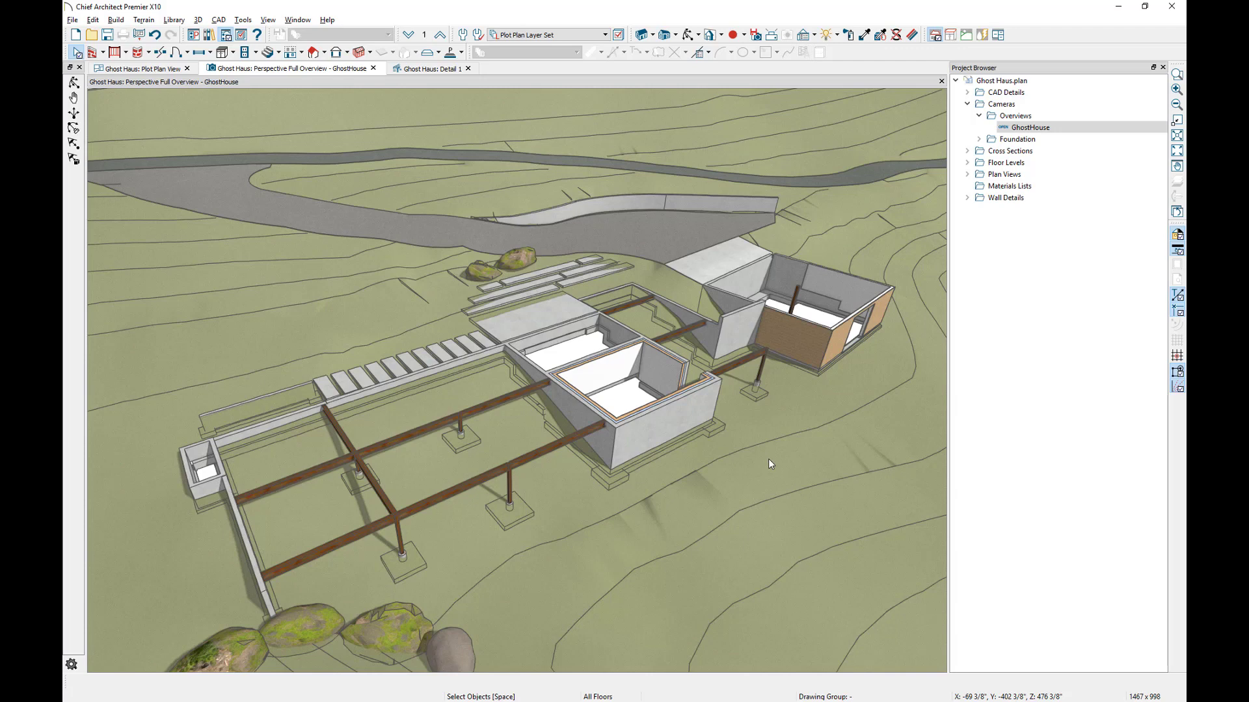
Step: Set up a picture export of the perspective overview at a resolution of 300 pixels/inch, with its dimensions expressed in units
click(72, 20)
mouse_move(103, 255)
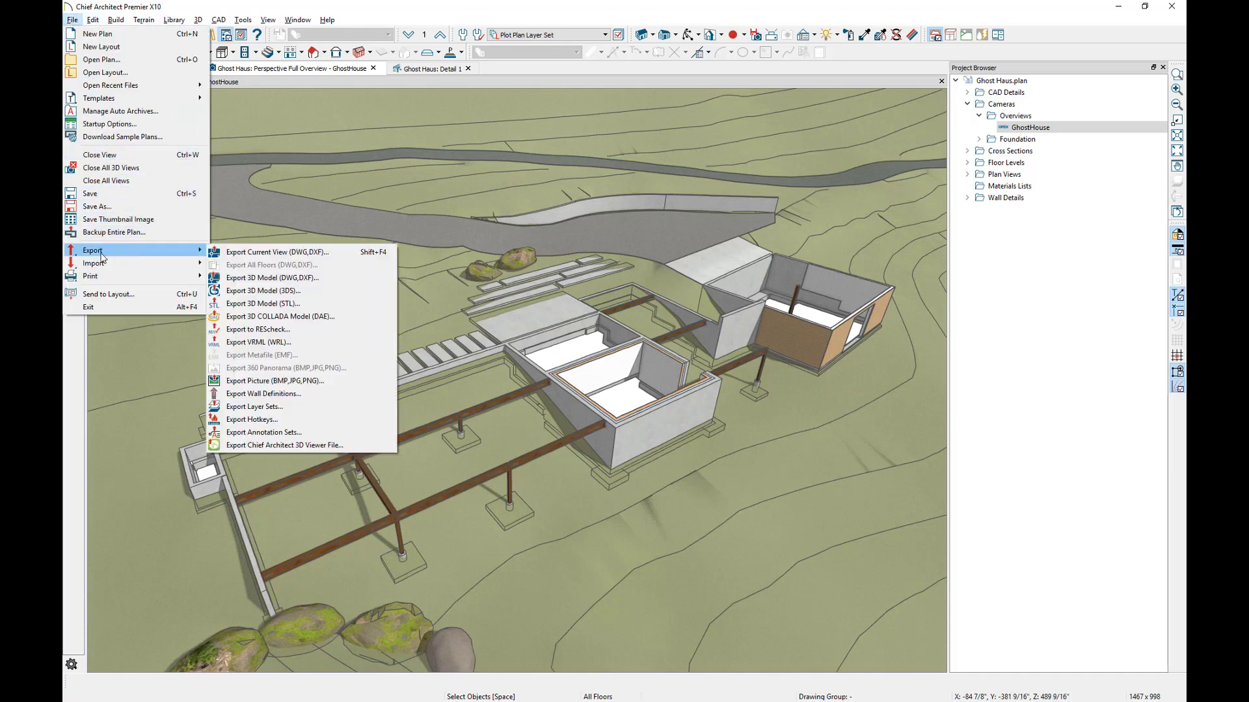
click(273, 406)
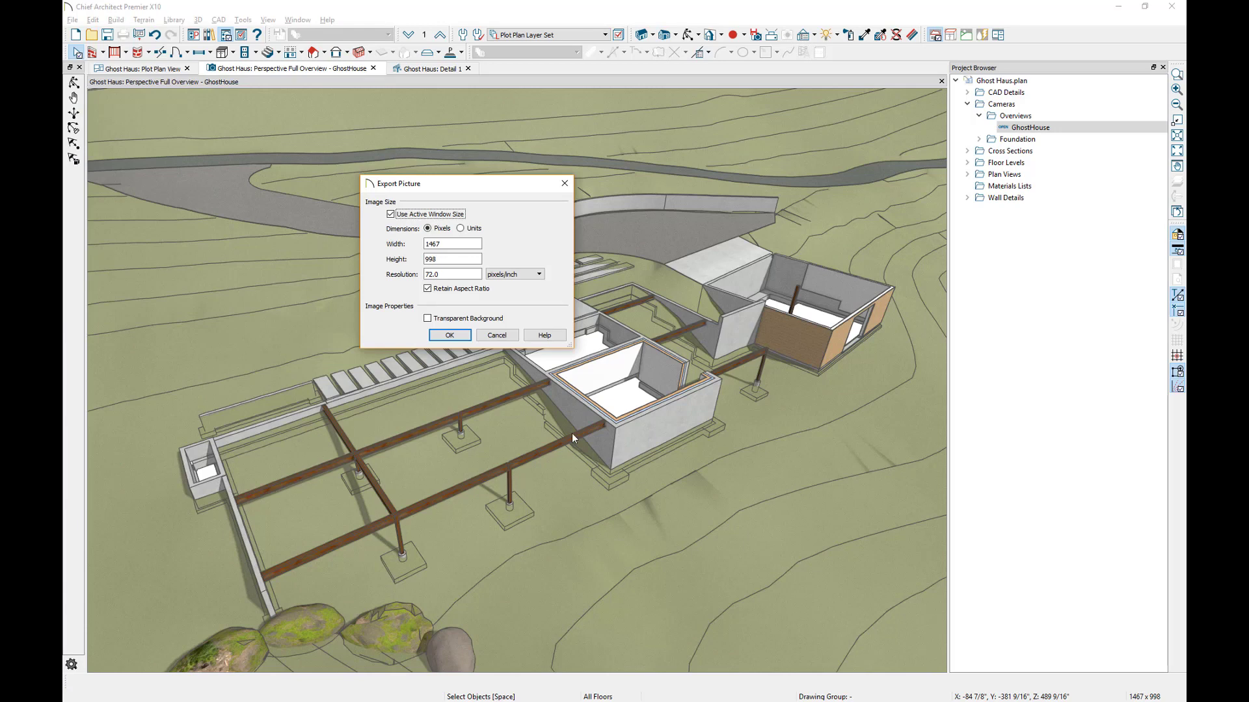
double_click(473, 275)
text(300)
click(459, 246)
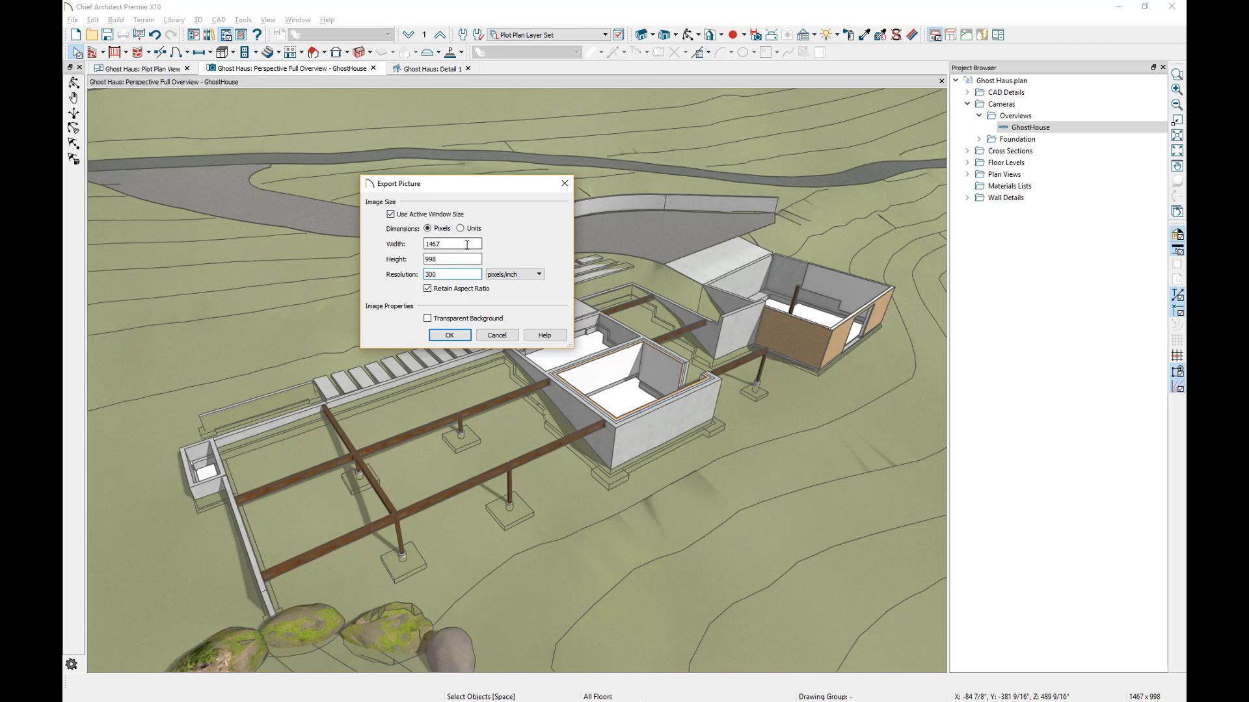
click(461, 229)
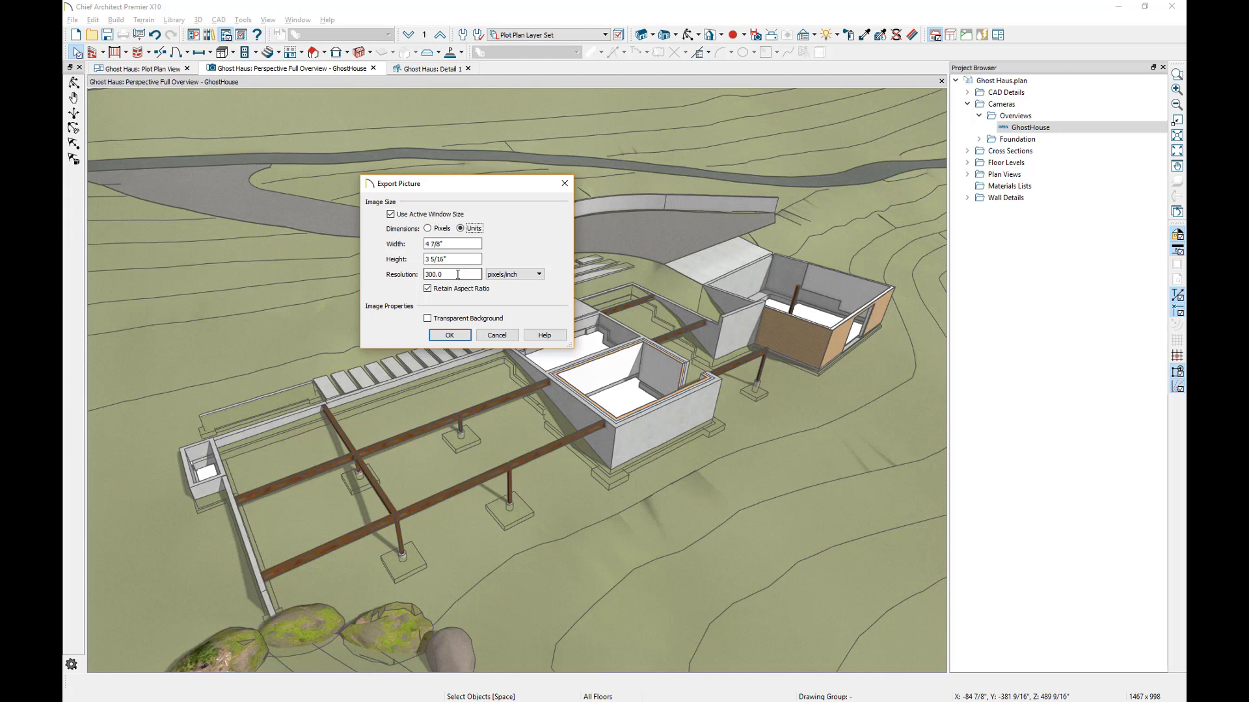
click(450, 336)
Step: Save the exported picture on the Desktop with the file name Foundation
click(106, 102)
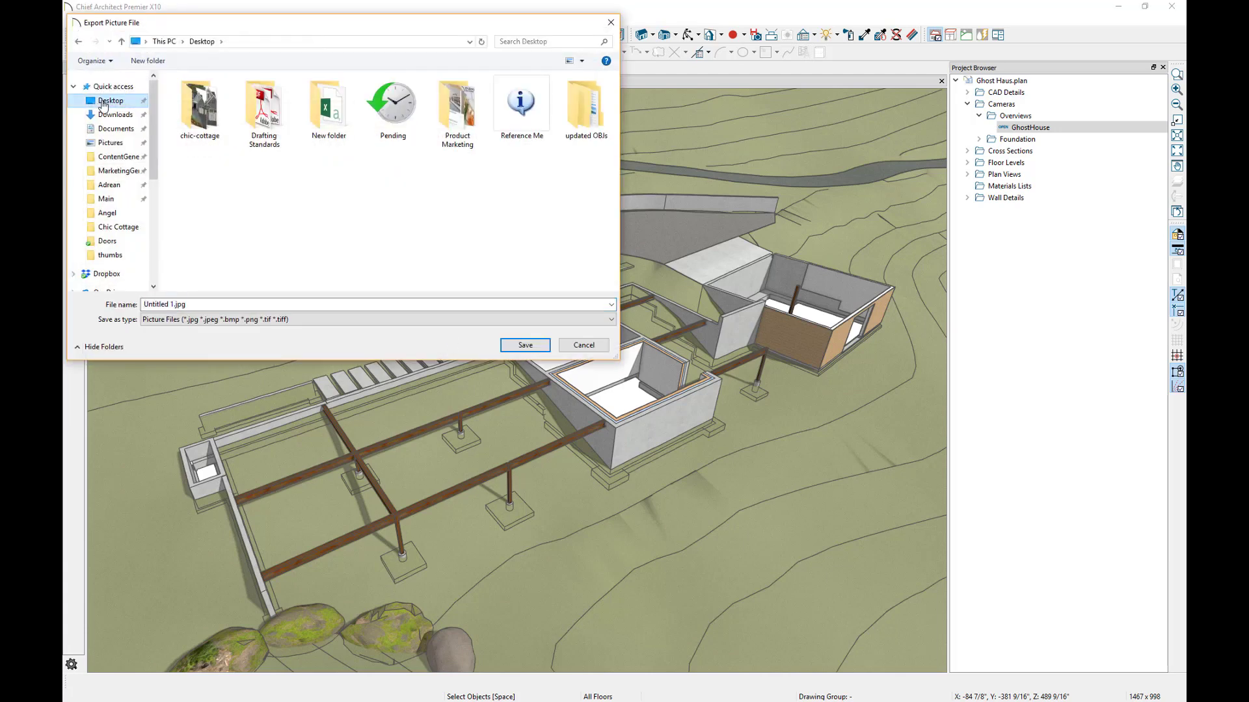
click(283, 302)
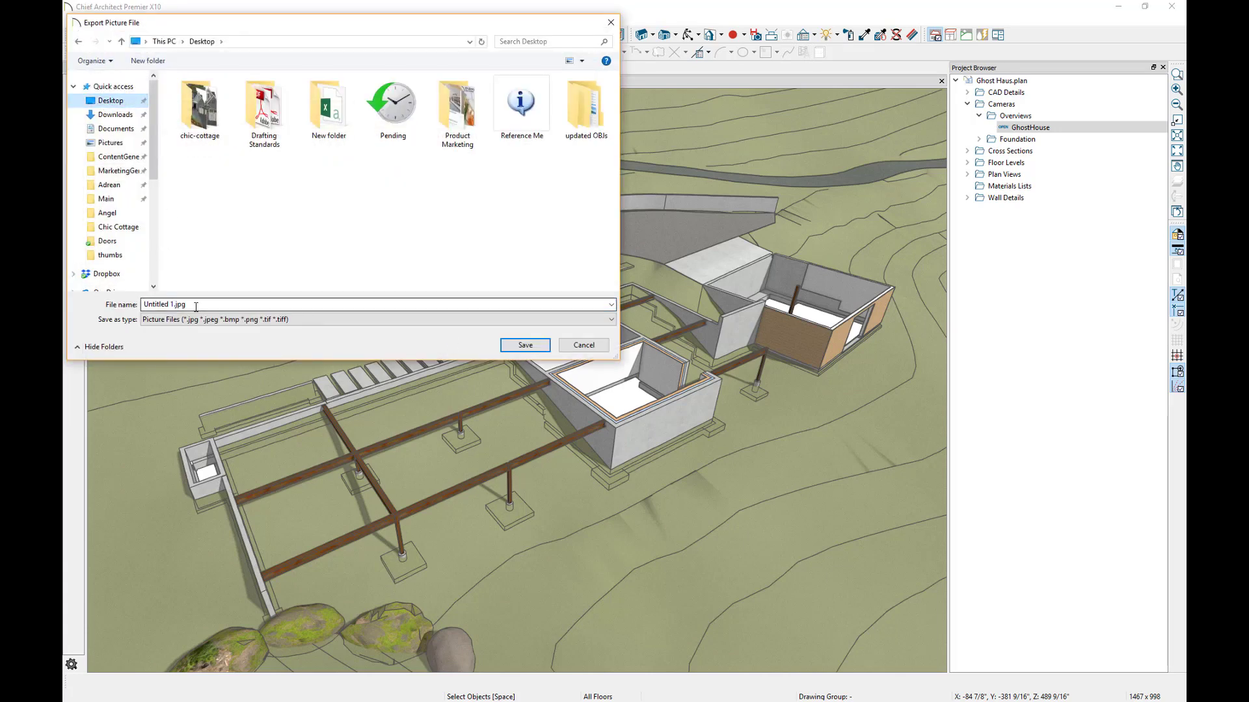
text(Foundation)
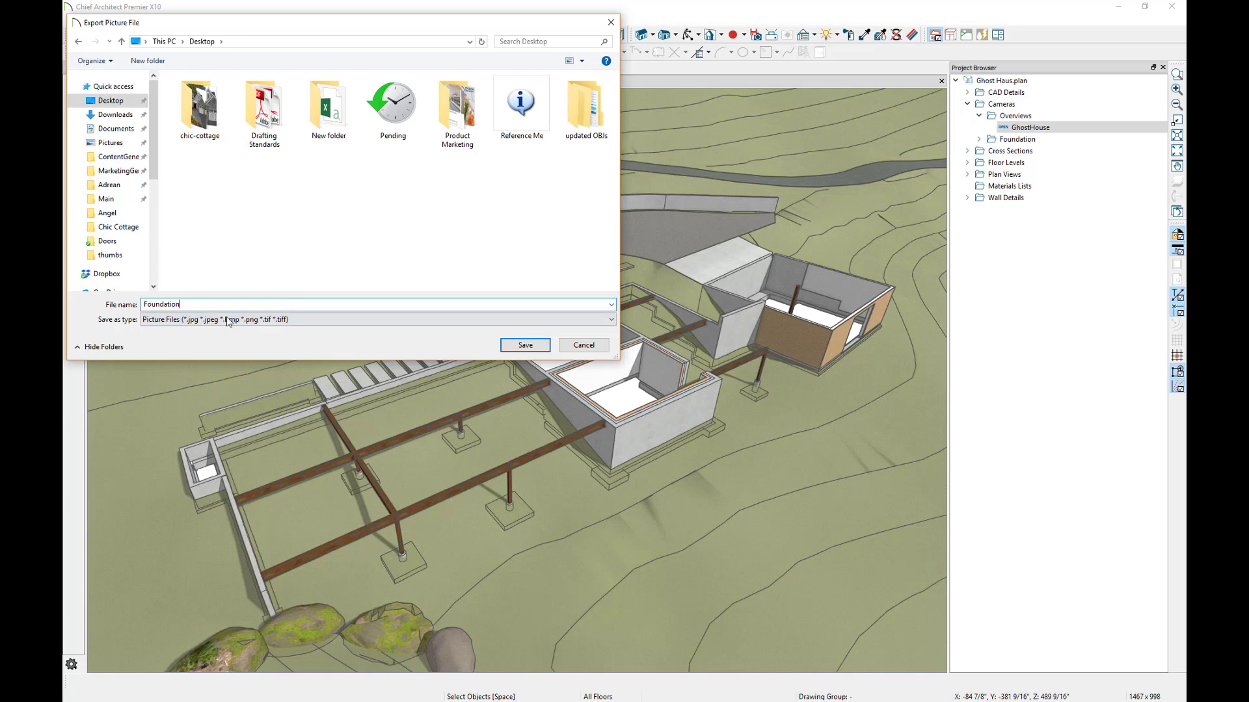
click(526, 346)
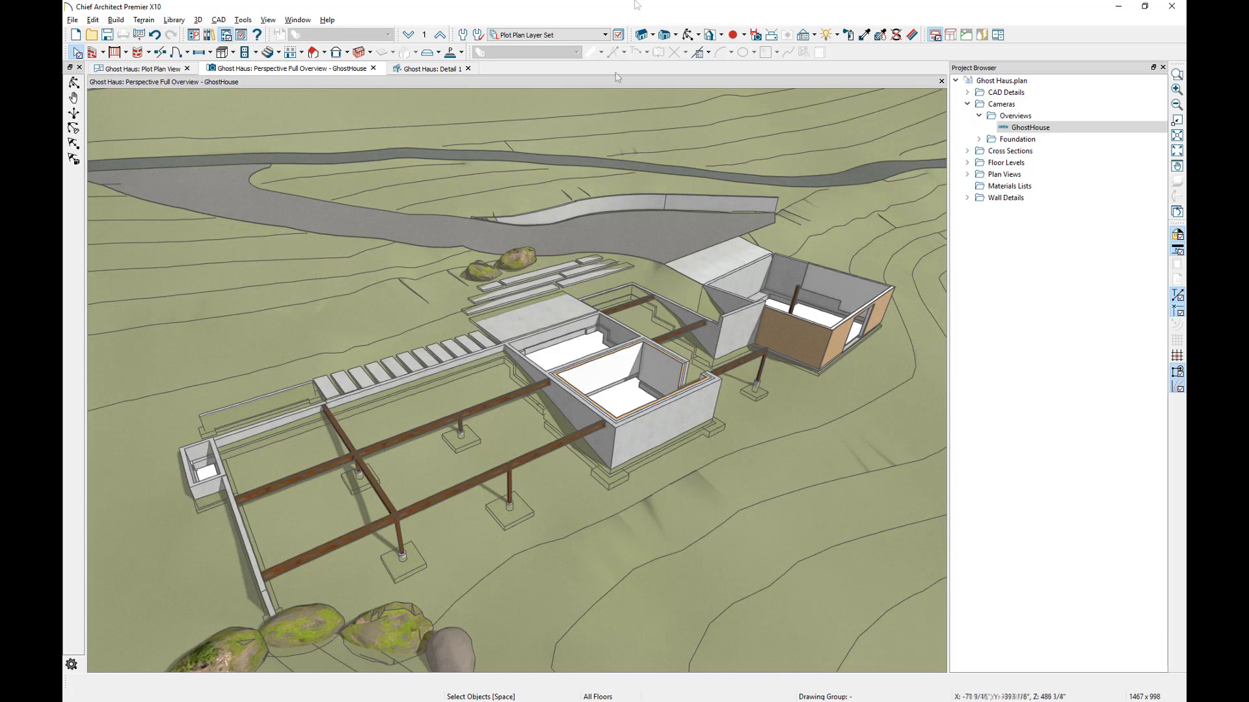
Step: Switch the perspective overview to the Ghost house layer set
click(606, 36)
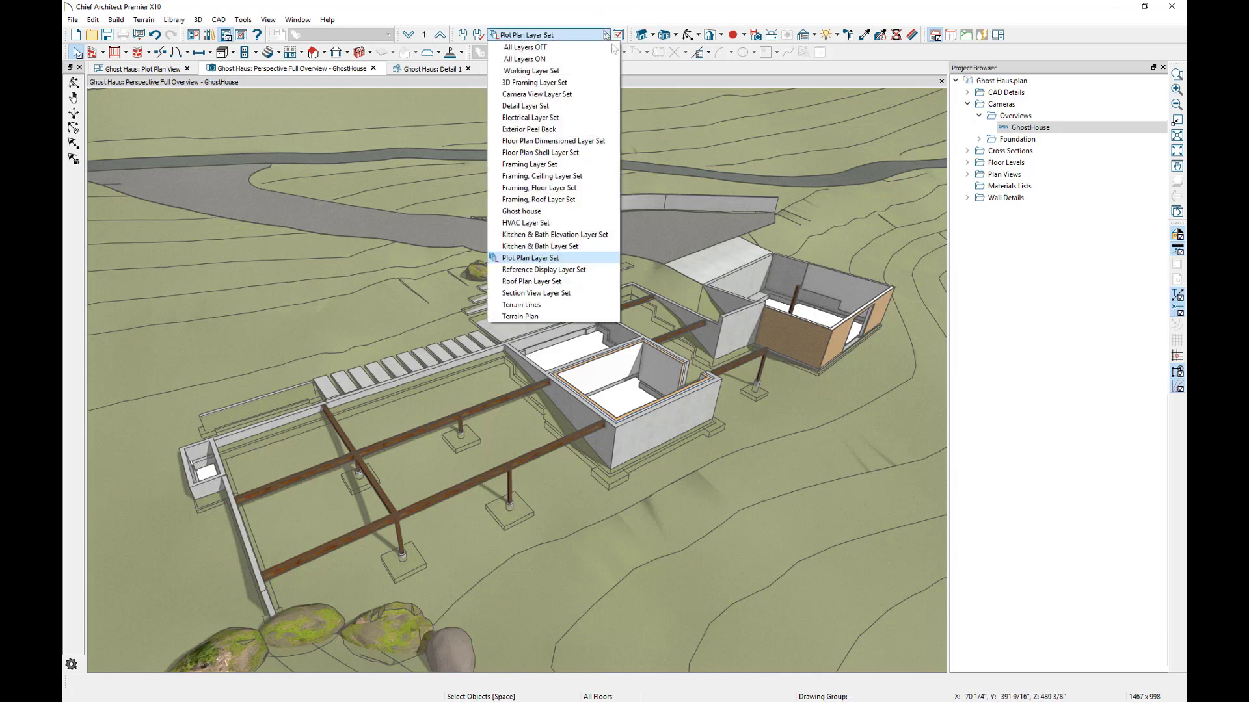
click(524, 211)
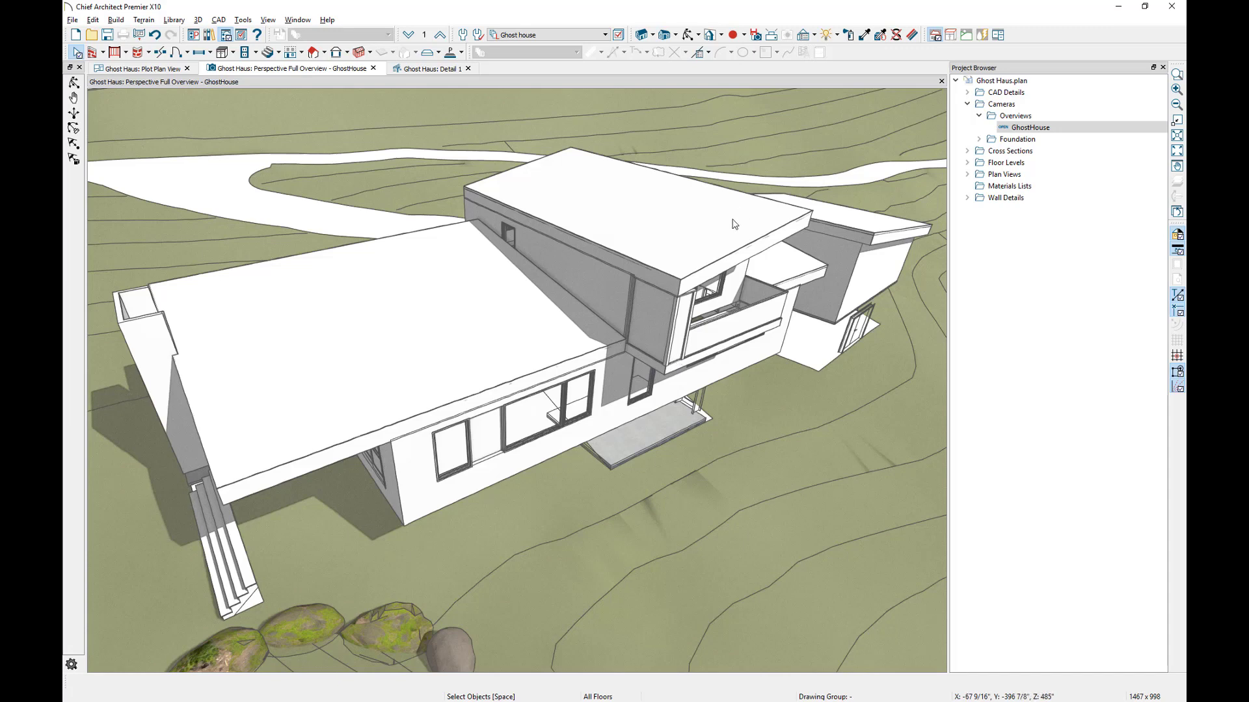
Step: Review the texture and properties in the definition of the upper roof's white material, and activate the Material Painter
click(913, 34)
click(649, 223)
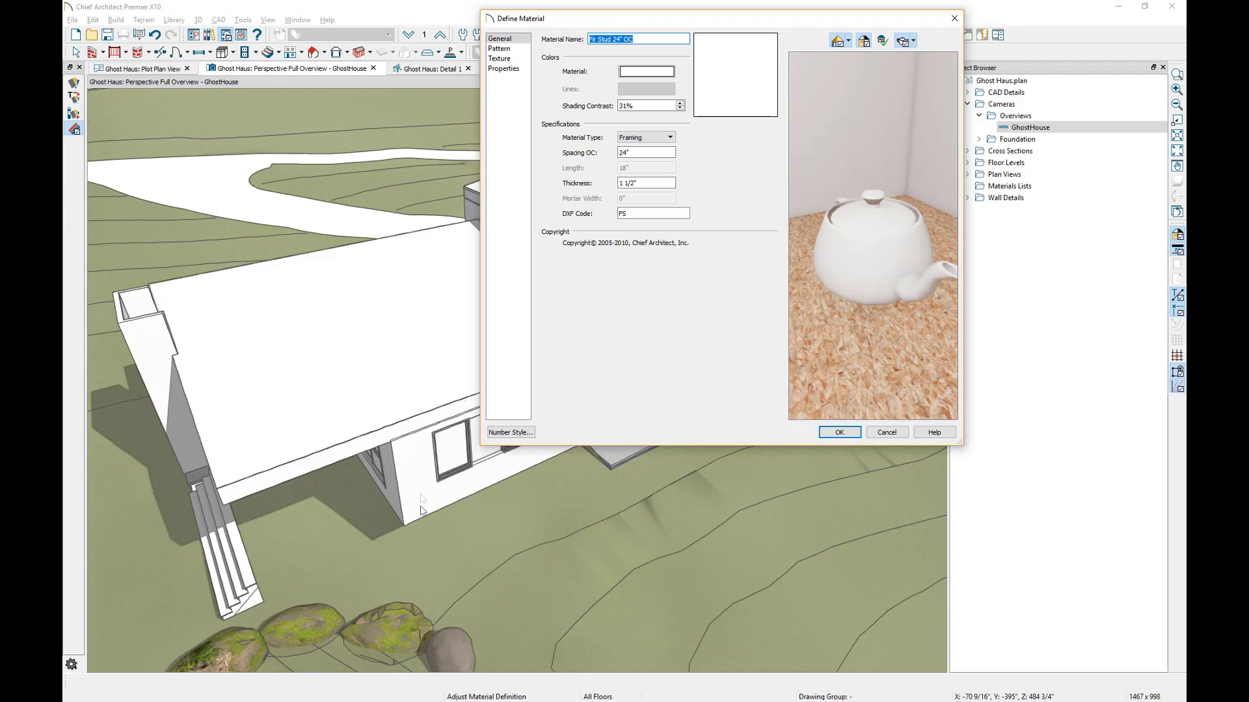
click(499, 57)
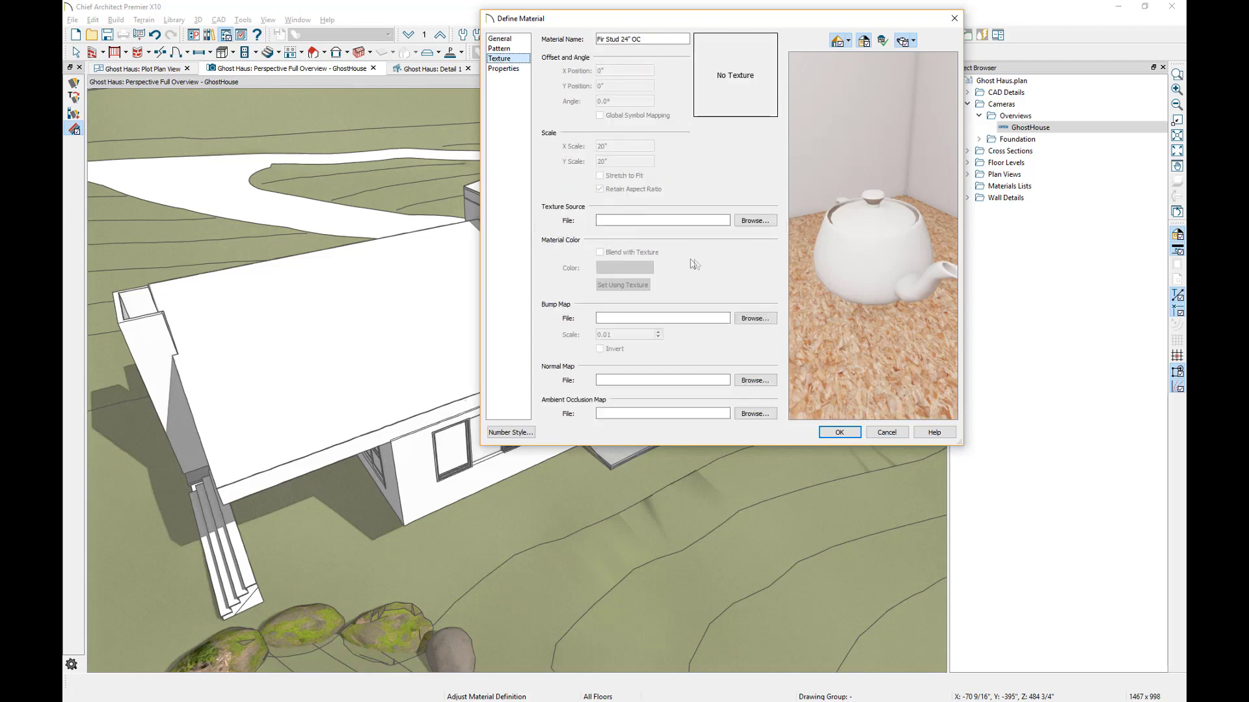
click(519, 69)
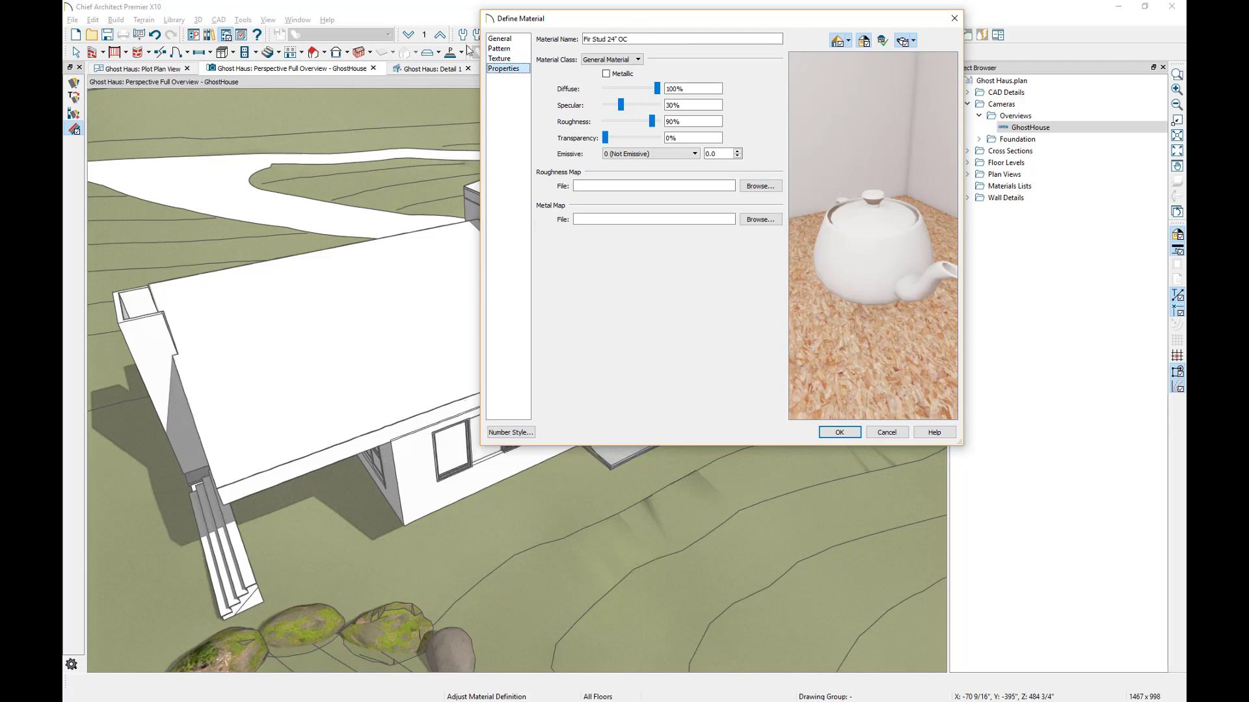
click(839, 432)
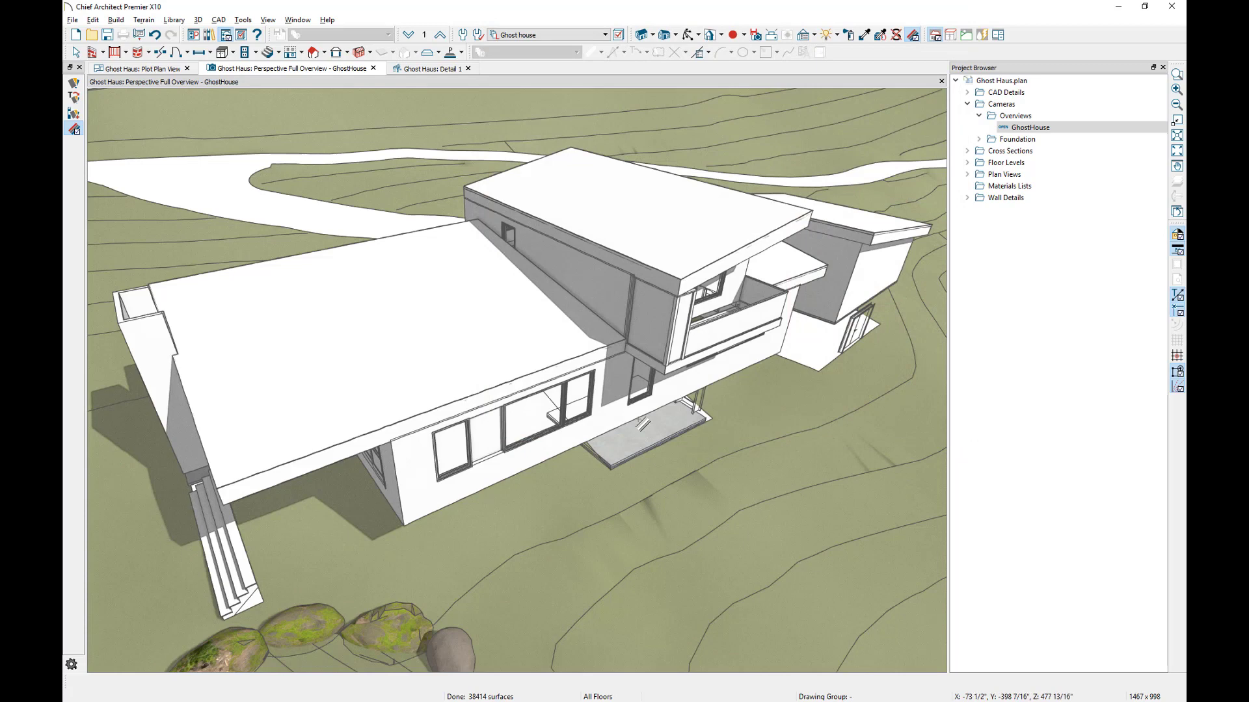
click(864, 35)
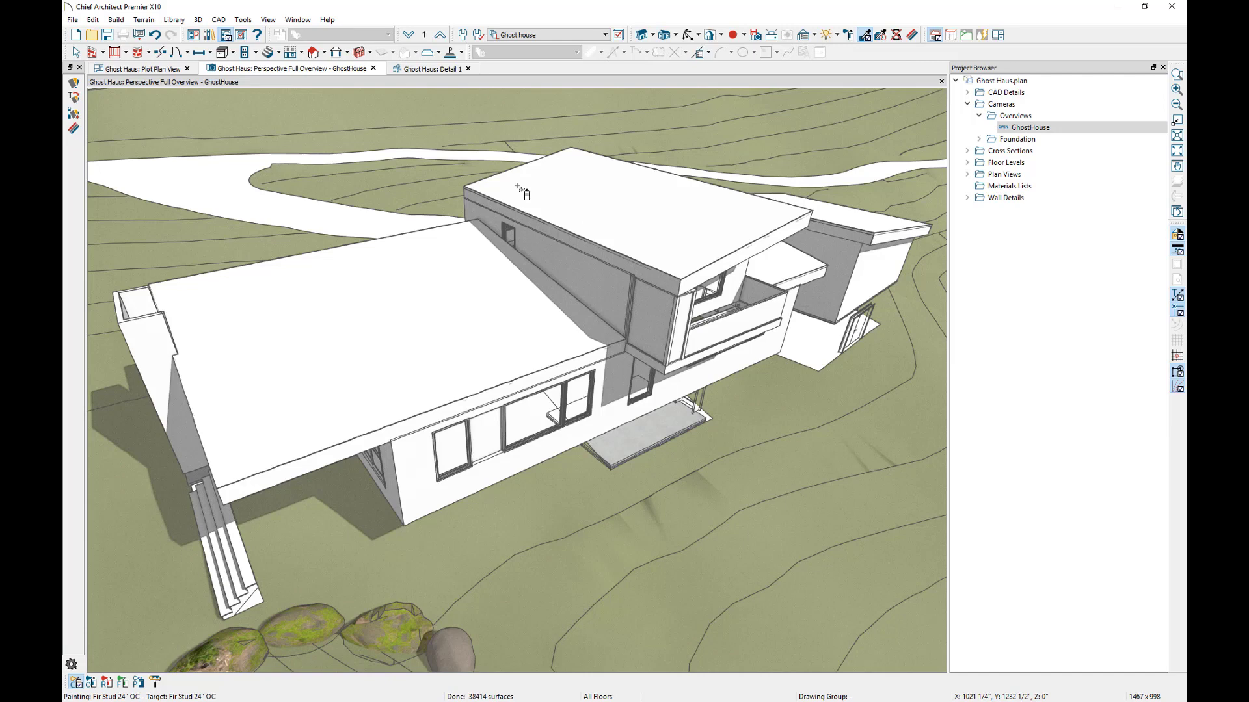
Step: Try merging Color - Bone and Color - Forest Service in the plan materials, and discard the change
click(197, 20)
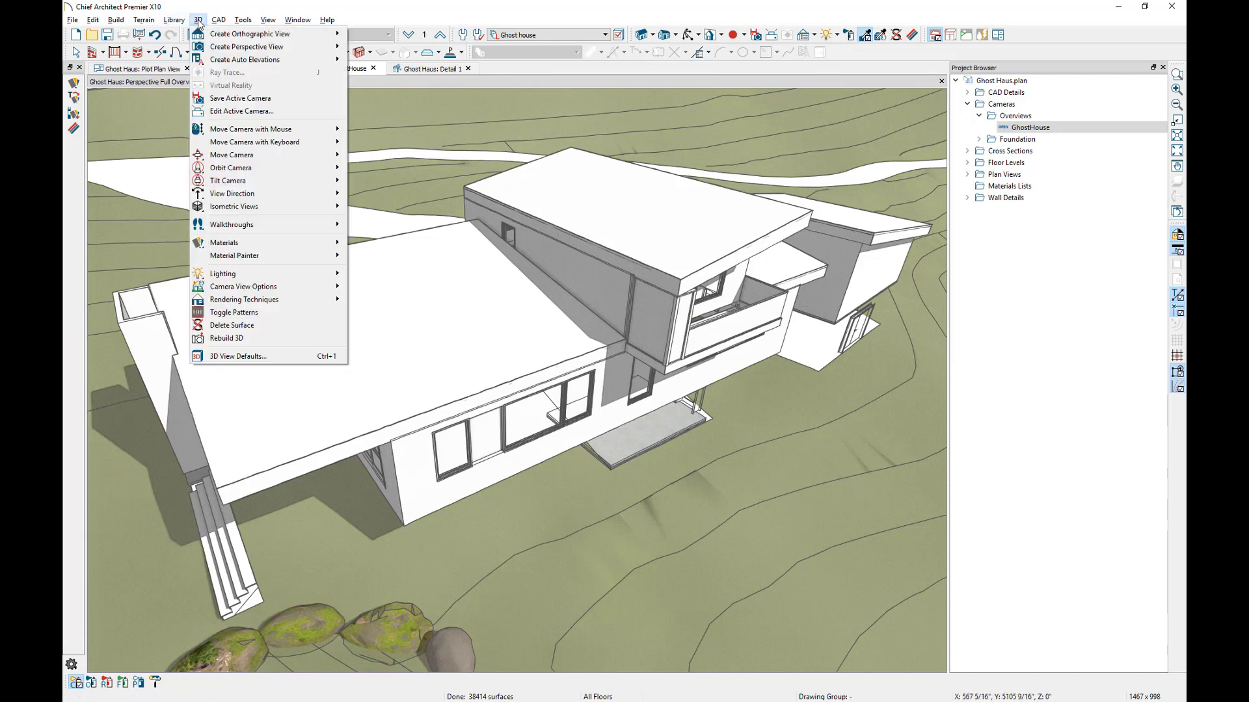
mouse_move(234, 244)
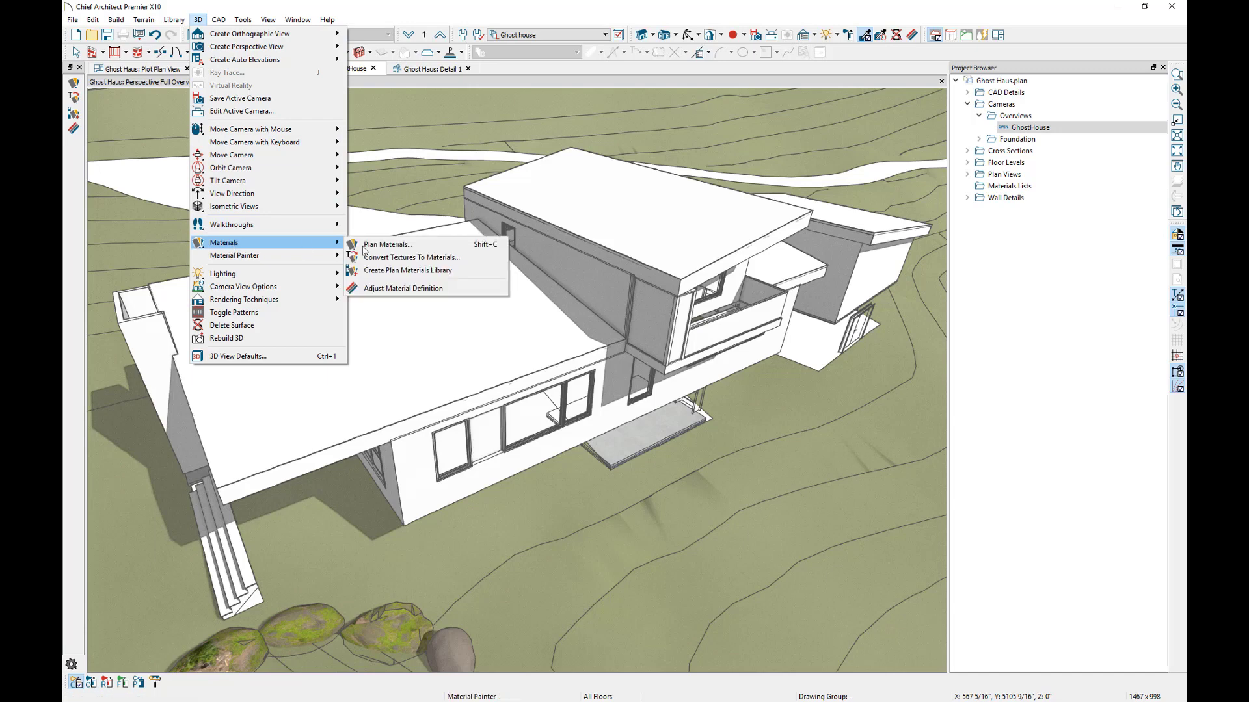
click(426, 244)
click(520, 352)
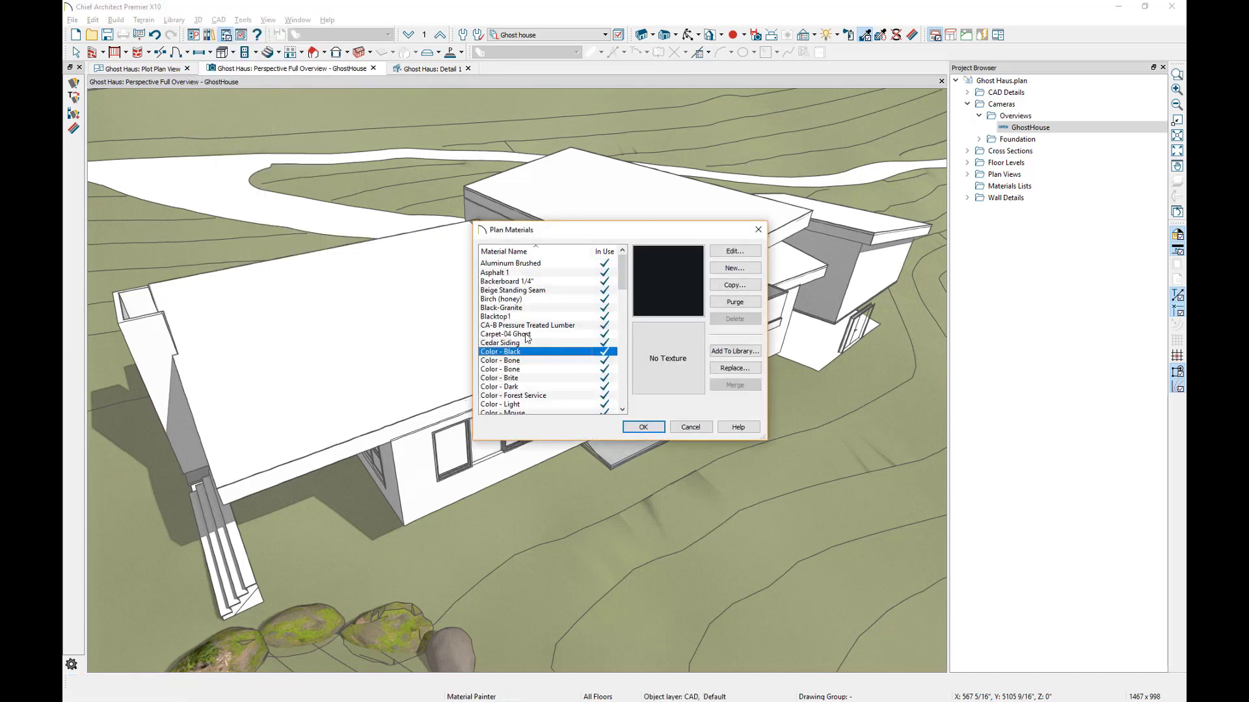
shift+click(514, 387)
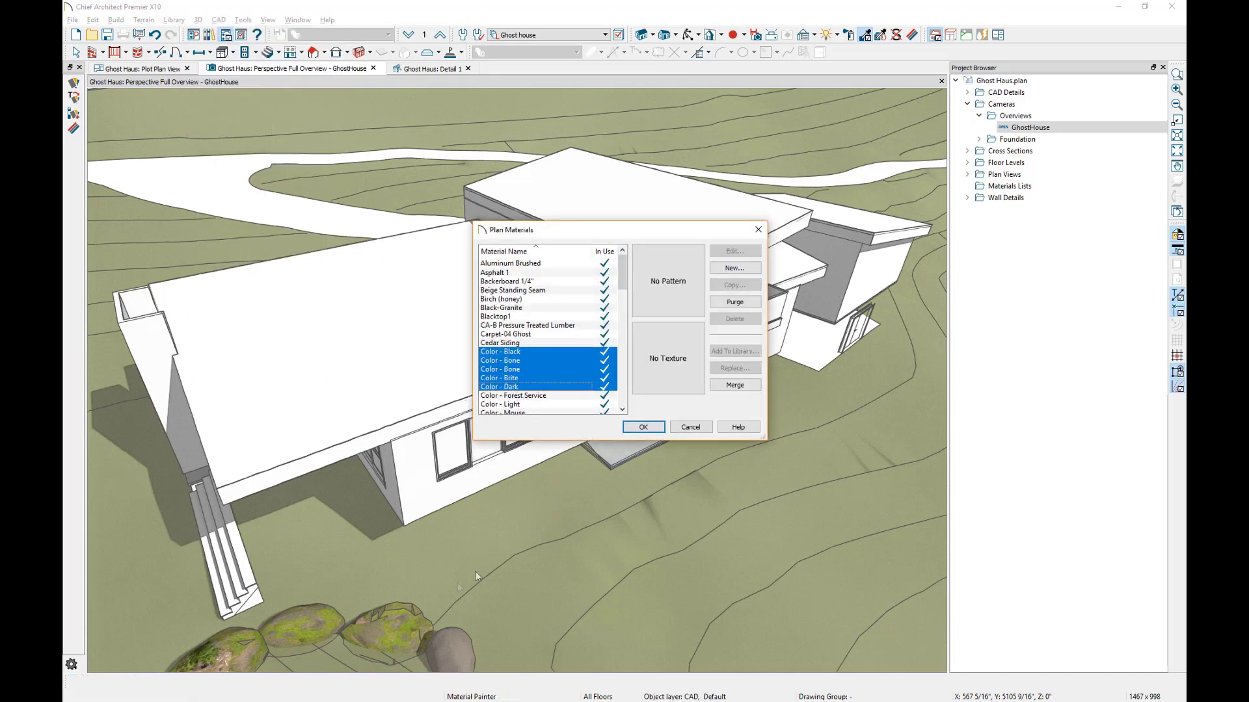
click(538, 353)
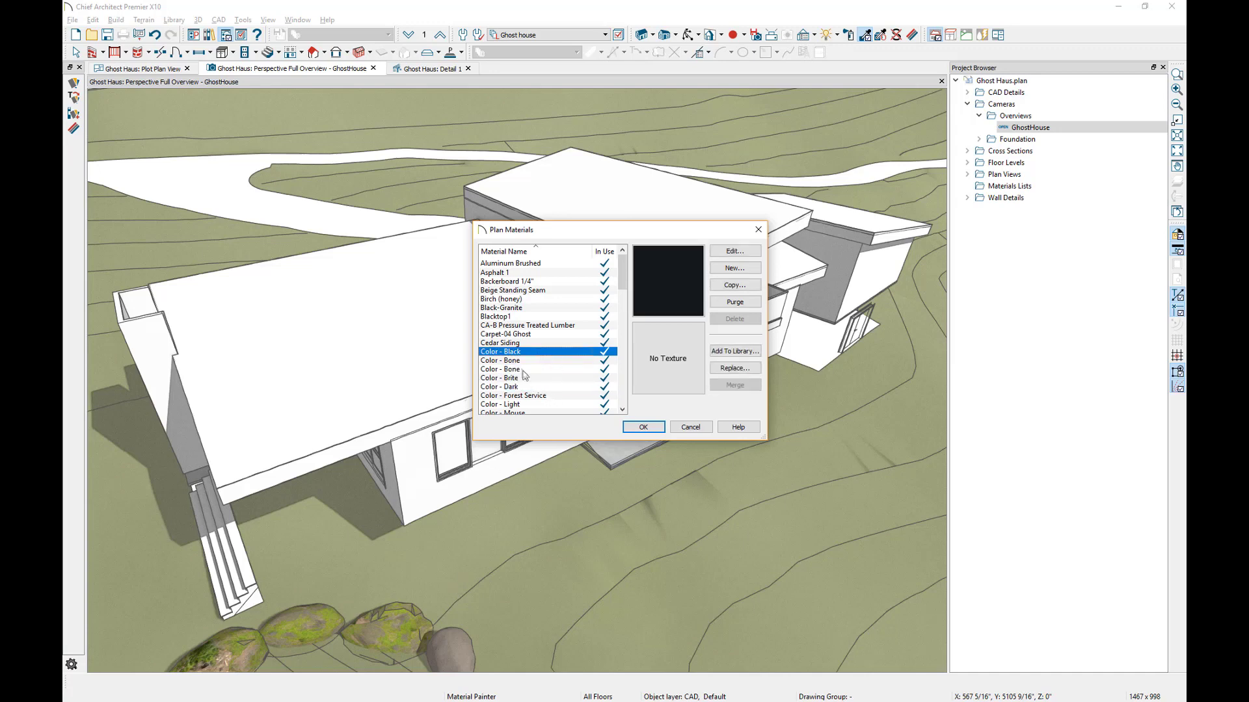
ctrl+click(524, 368)
ctrl+click(525, 378)
ctrl+click(521, 396)
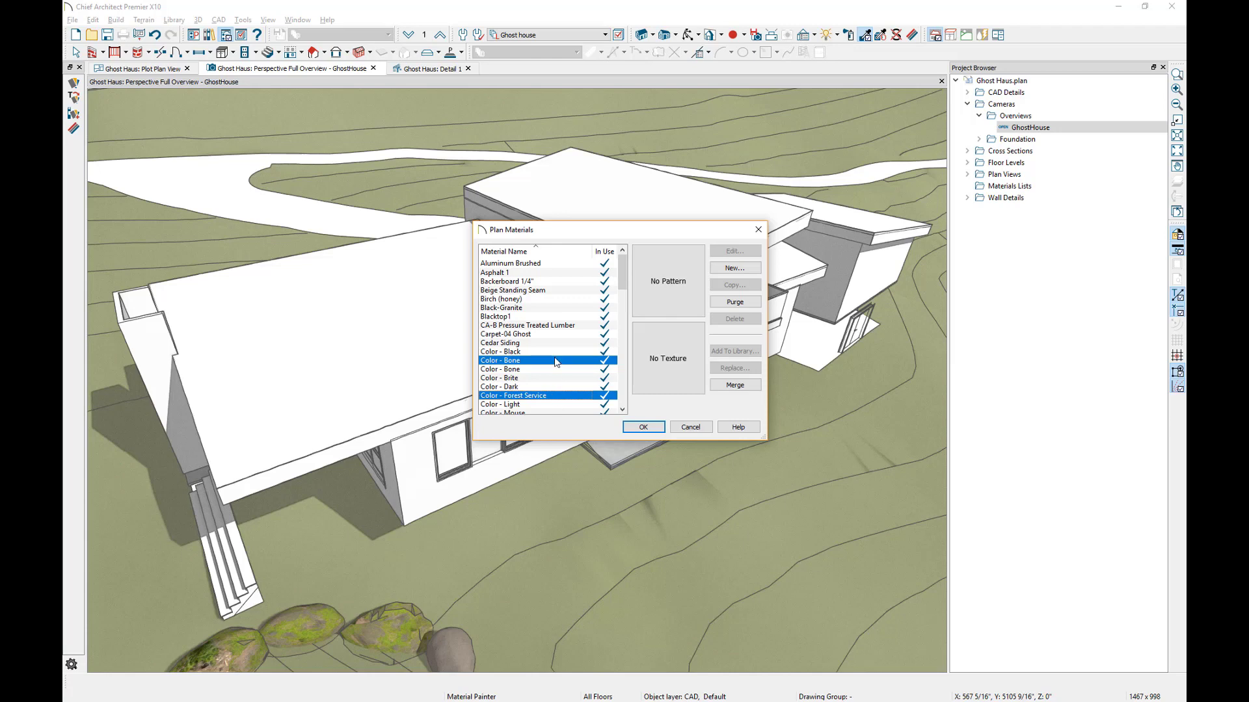
click(735, 387)
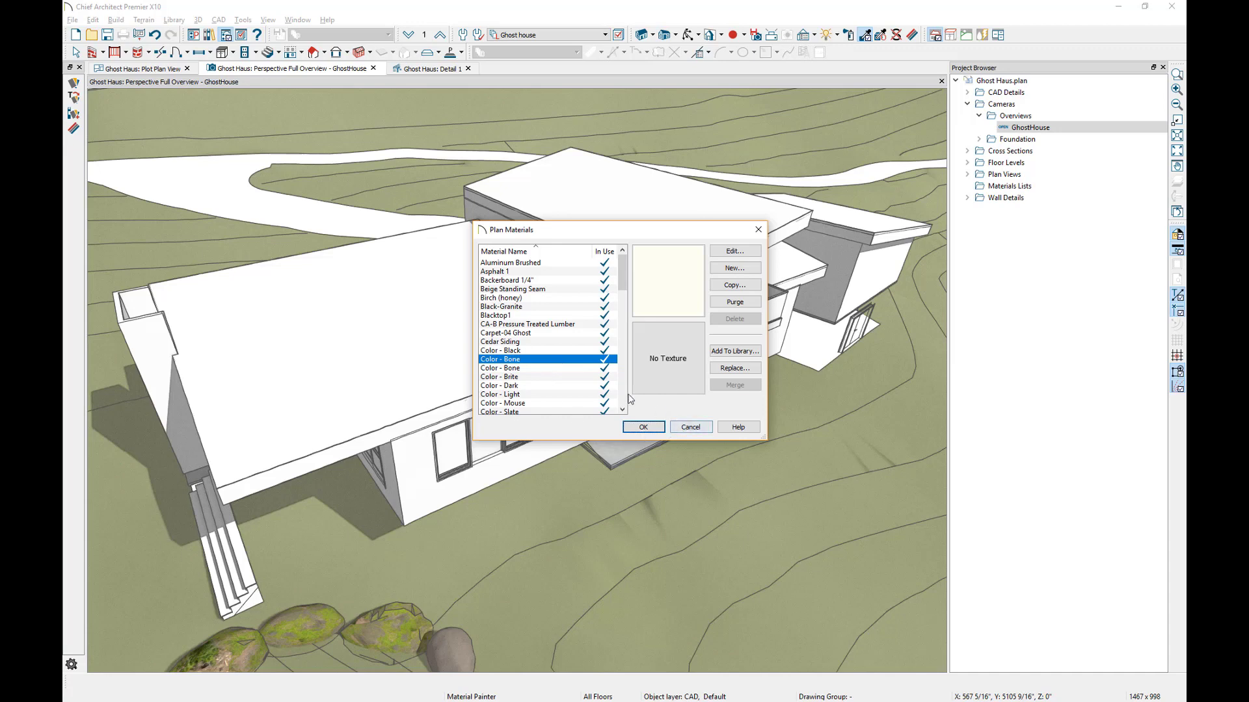
click(701, 432)
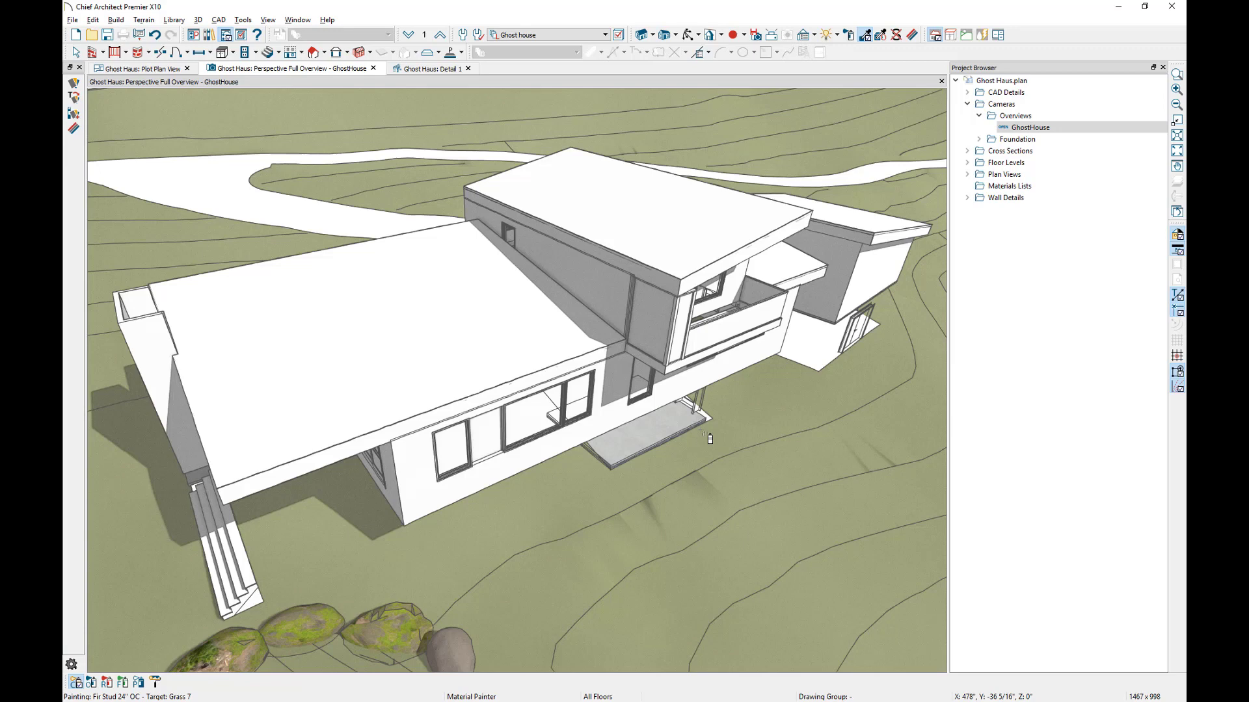
Step: Try the Standard rendering technique, and select all plan materials from Aluminum Brushed to White Tile as merge candidates, leaving without merging
click(815, 36)
click(829, 50)
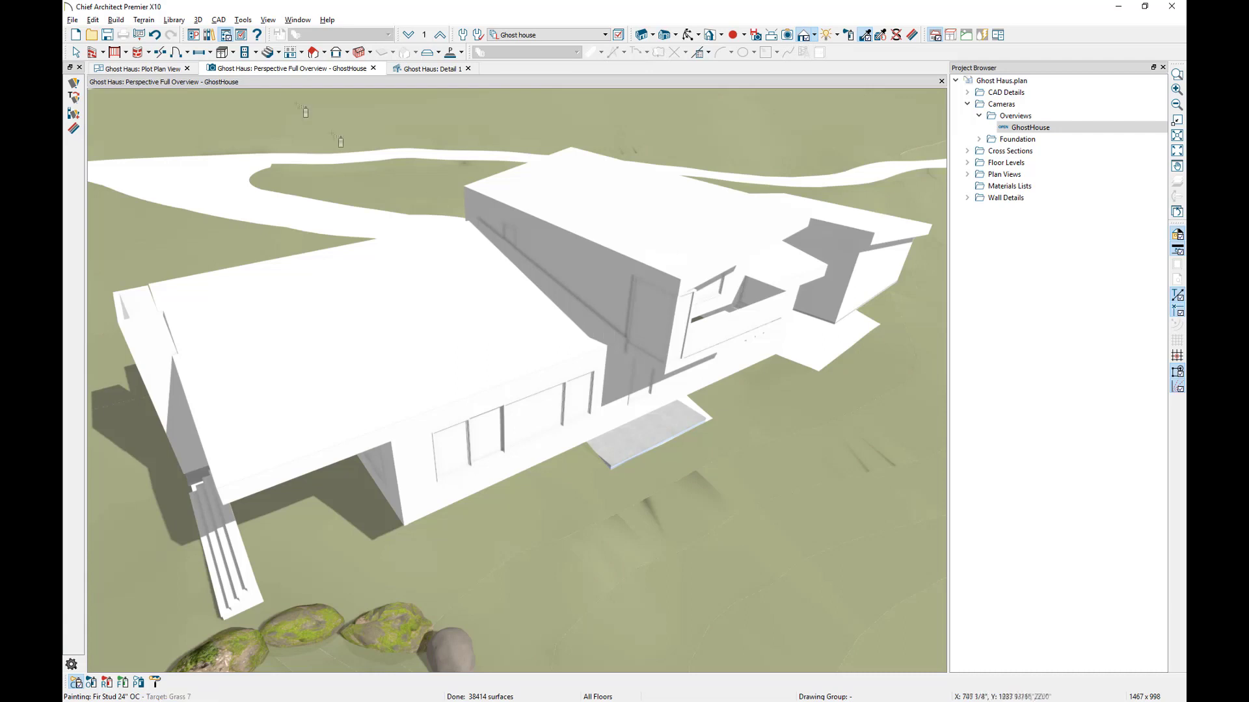
click(199, 21)
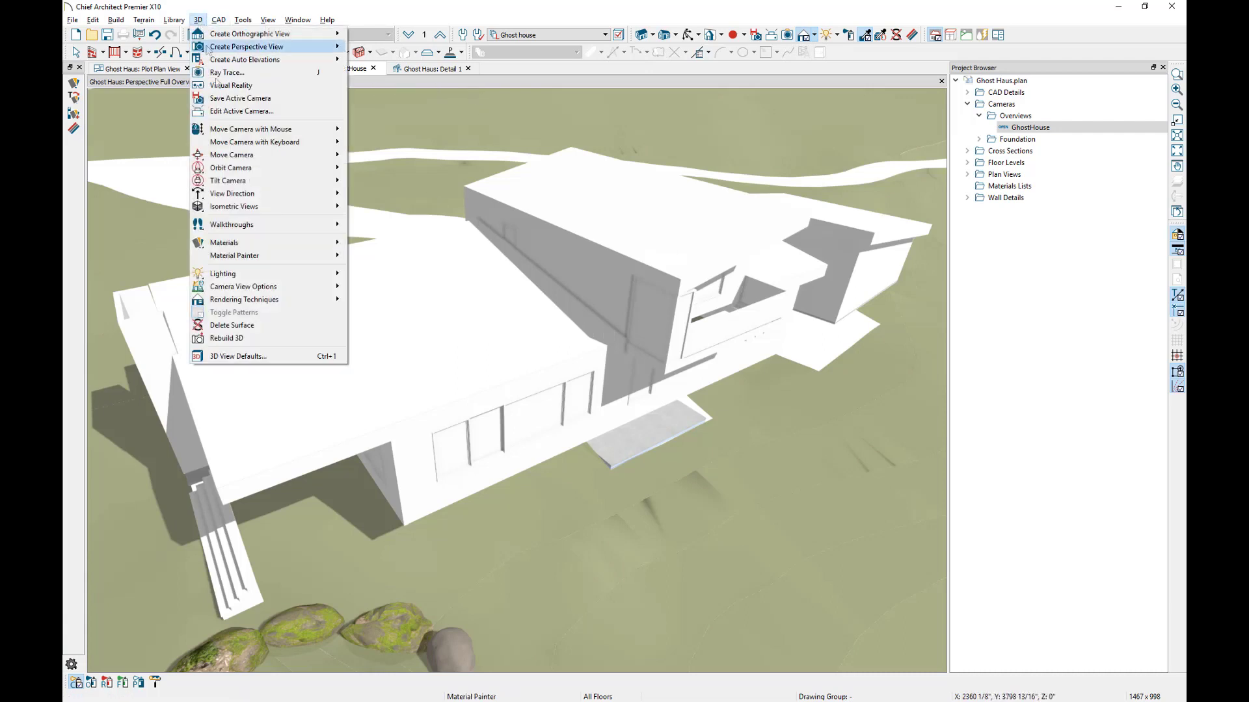
mouse_move(279, 243)
click(389, 244)
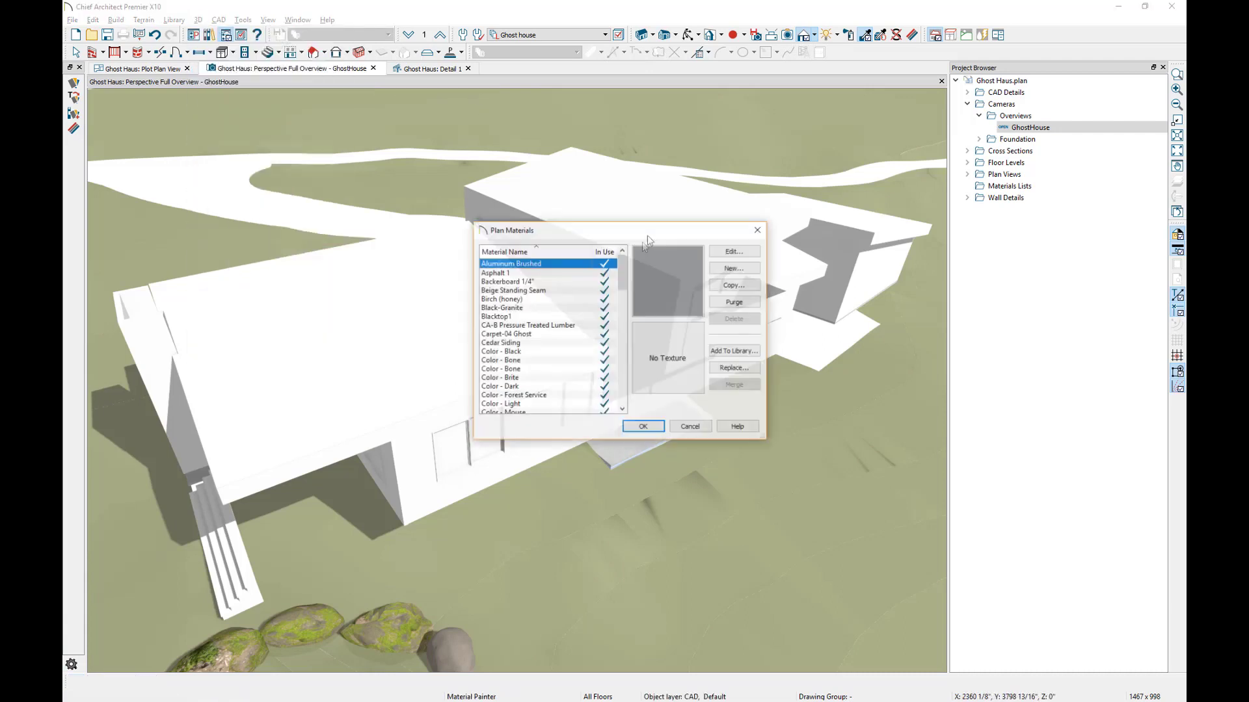
drag(623, 280, 621, 406)
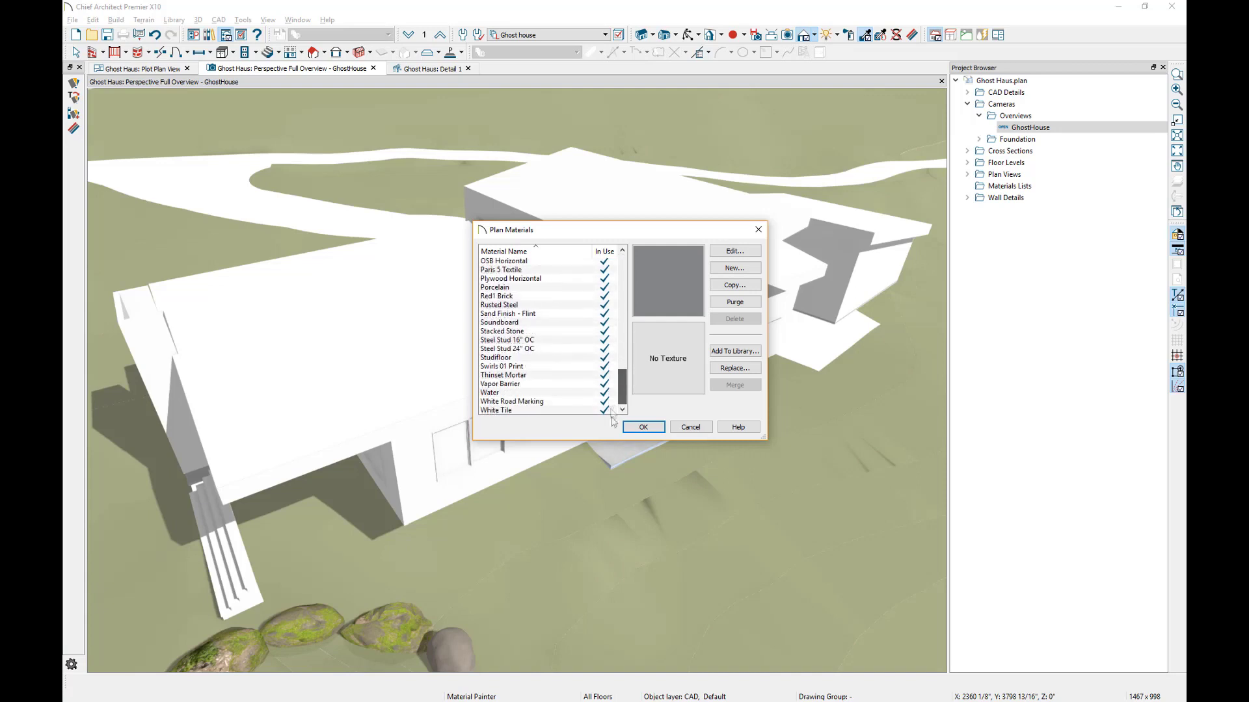
shift+click(520, 410)
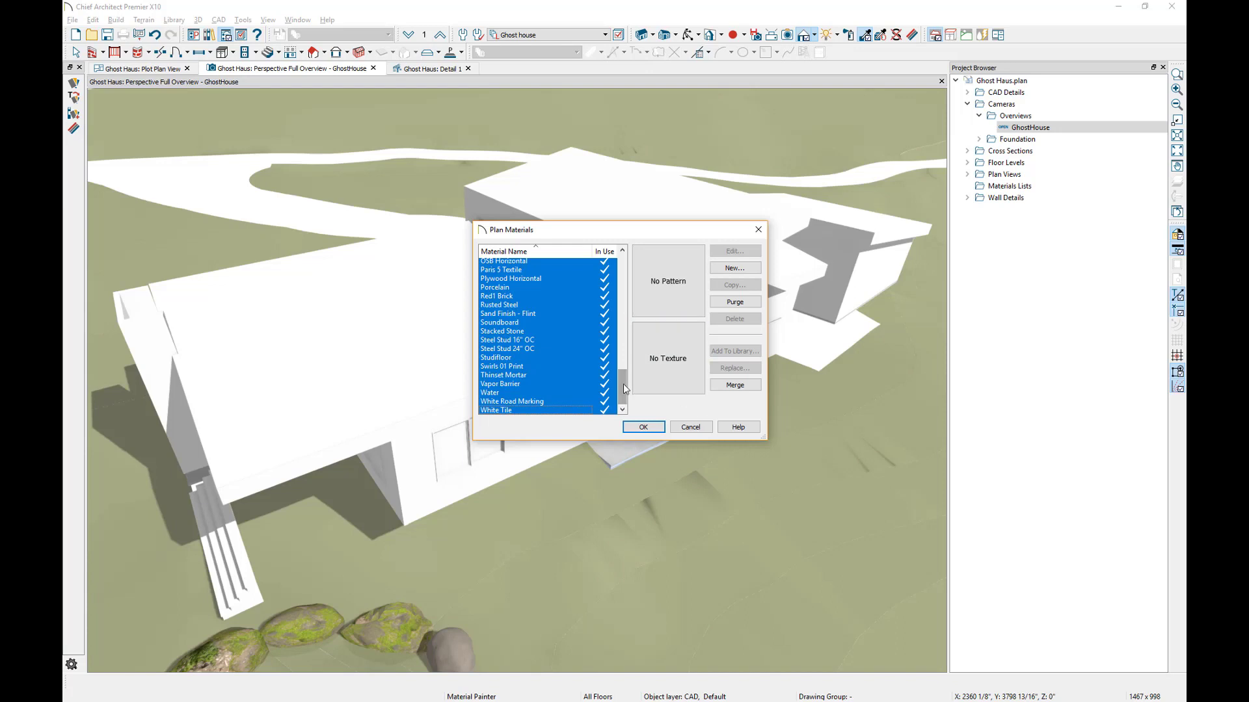
drag(623, 389, 628, 243)
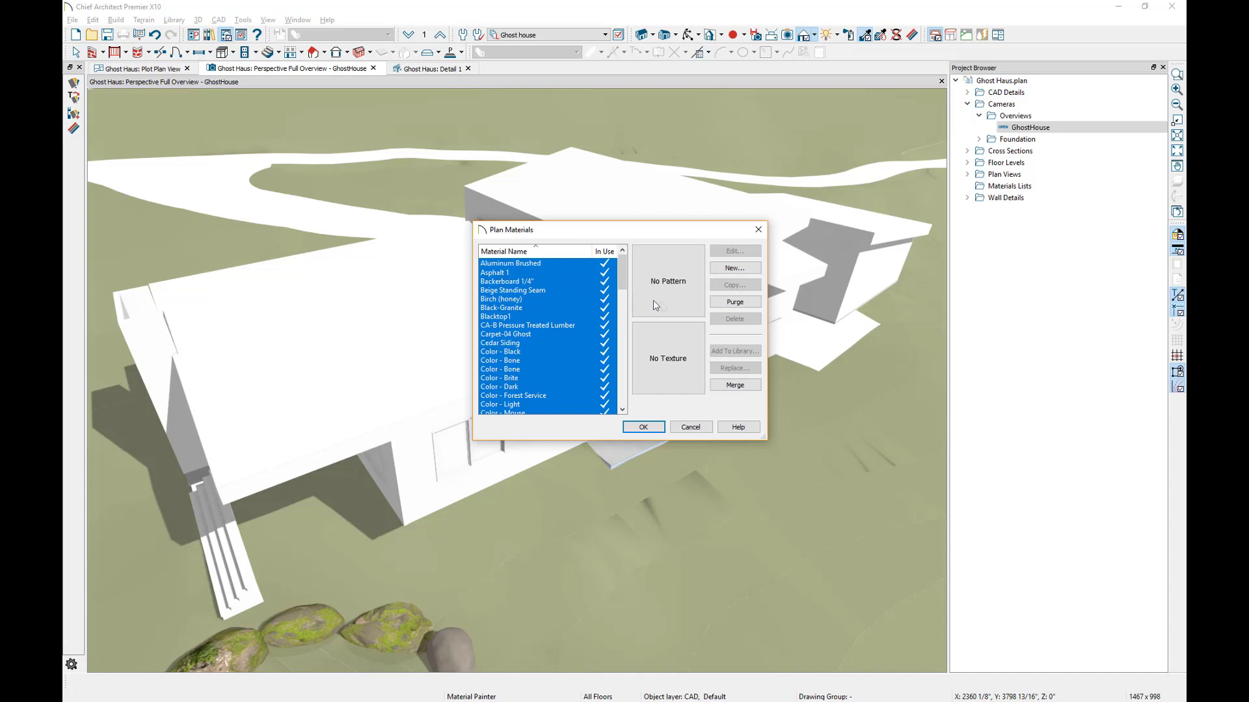
click(691, 426)
Step: Apply the Watercolor rendering technique to the perspective overview
click(814, 35)
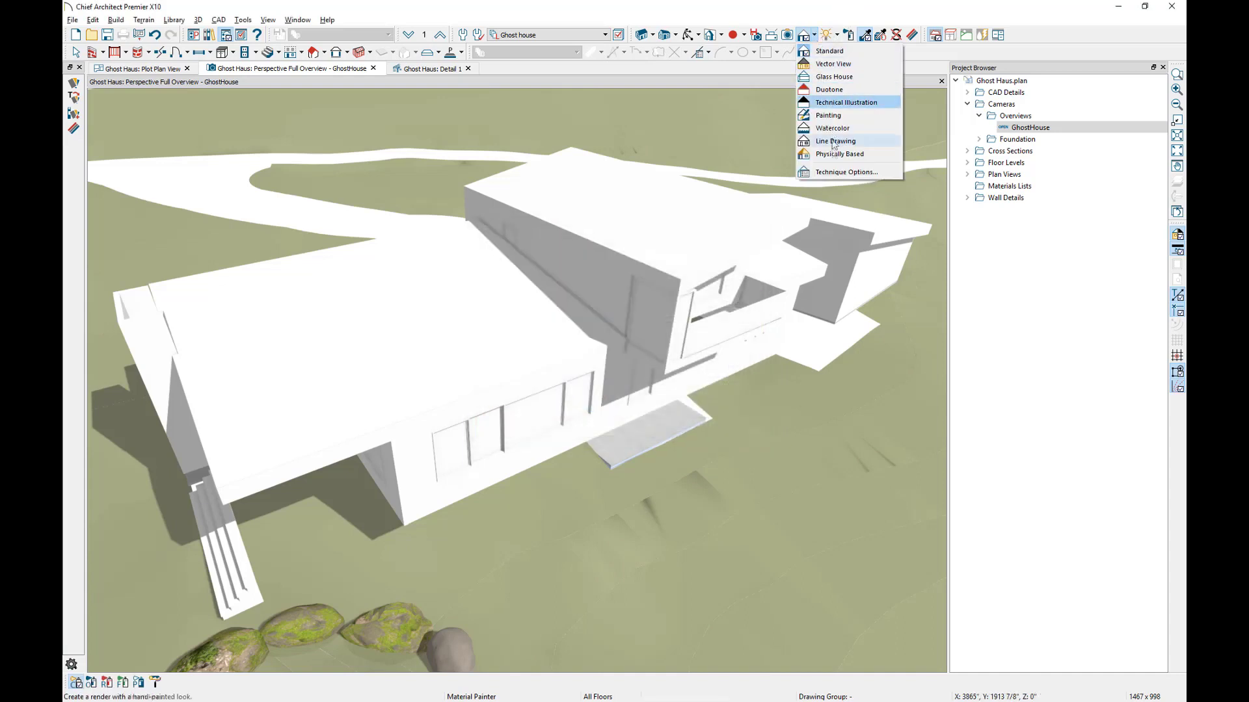
click(828, 129)
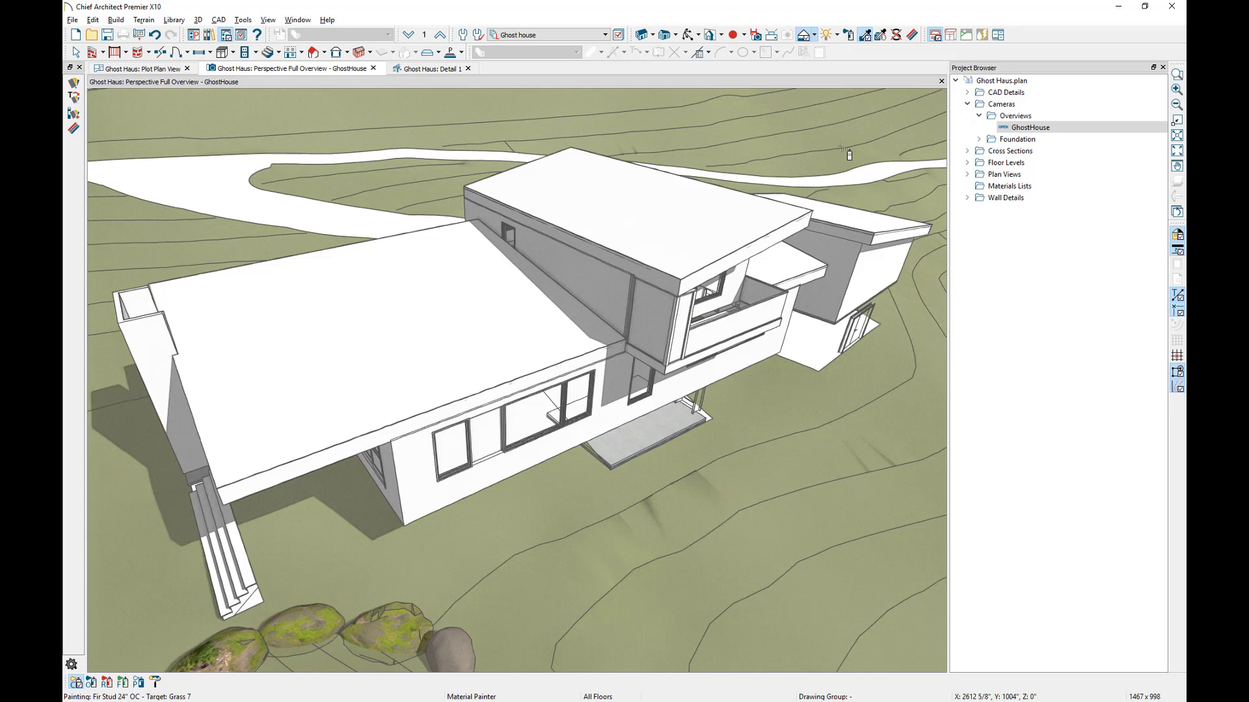
Step: Set up a picture export of the perspective overview at 300 pixels/inch, with the dimensions in units and the active window size
click(73, 21)
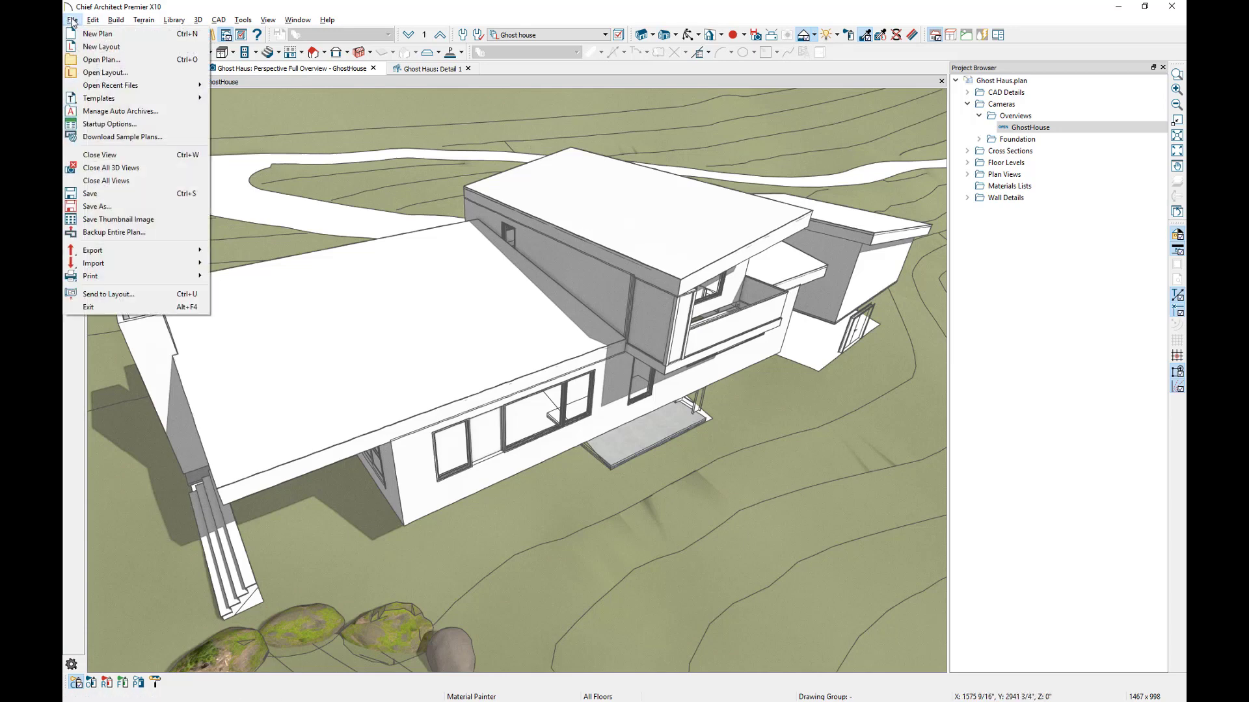
mouse_move(130, 251)
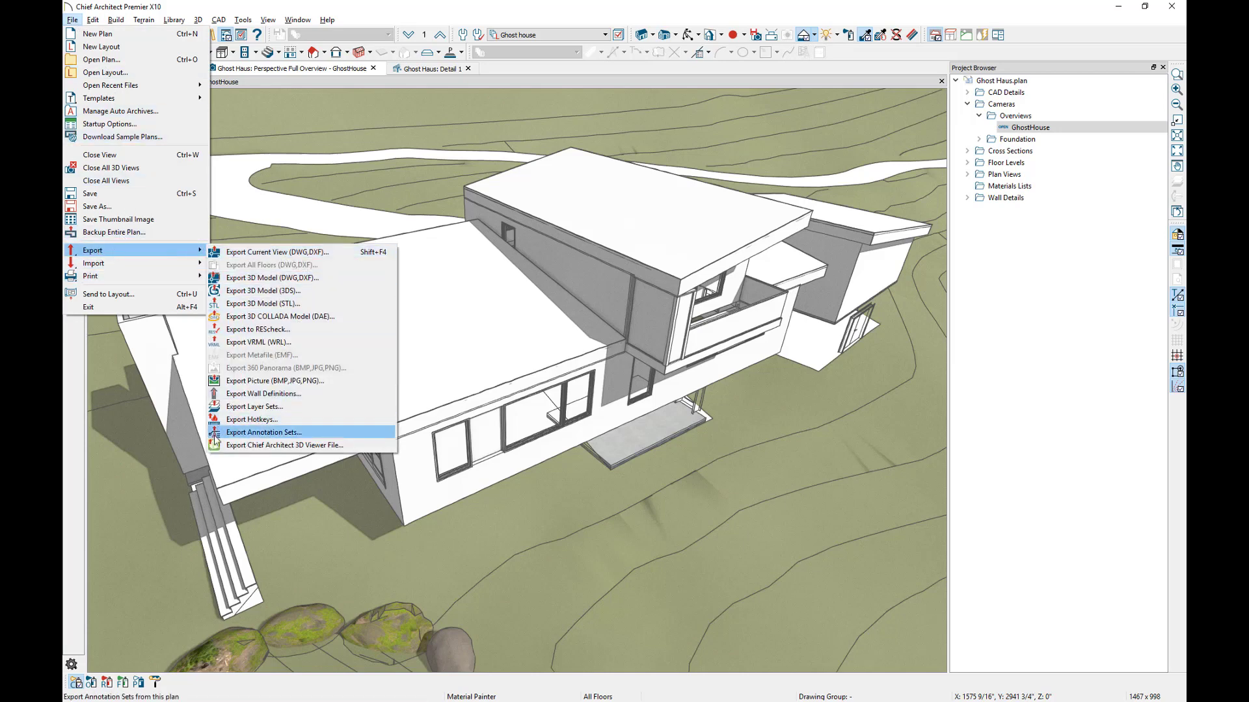
click(232, 383)
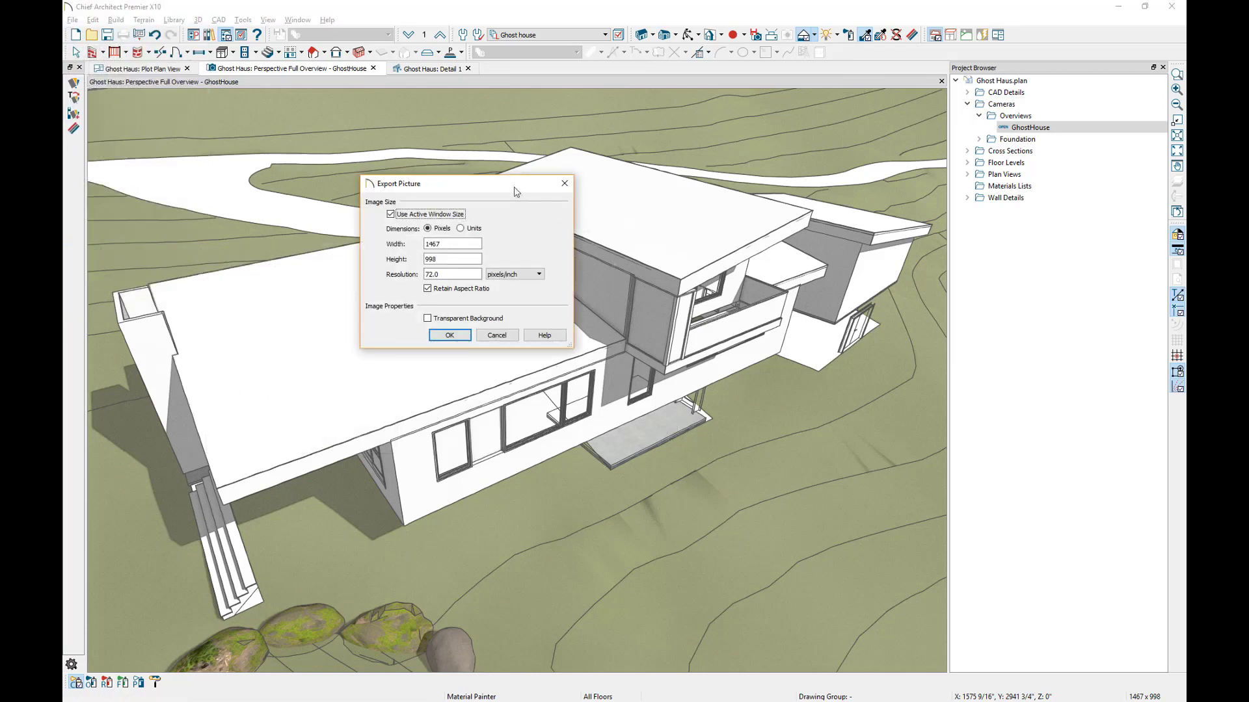
drag(516, 191, 625, 181)
click(563, 264)
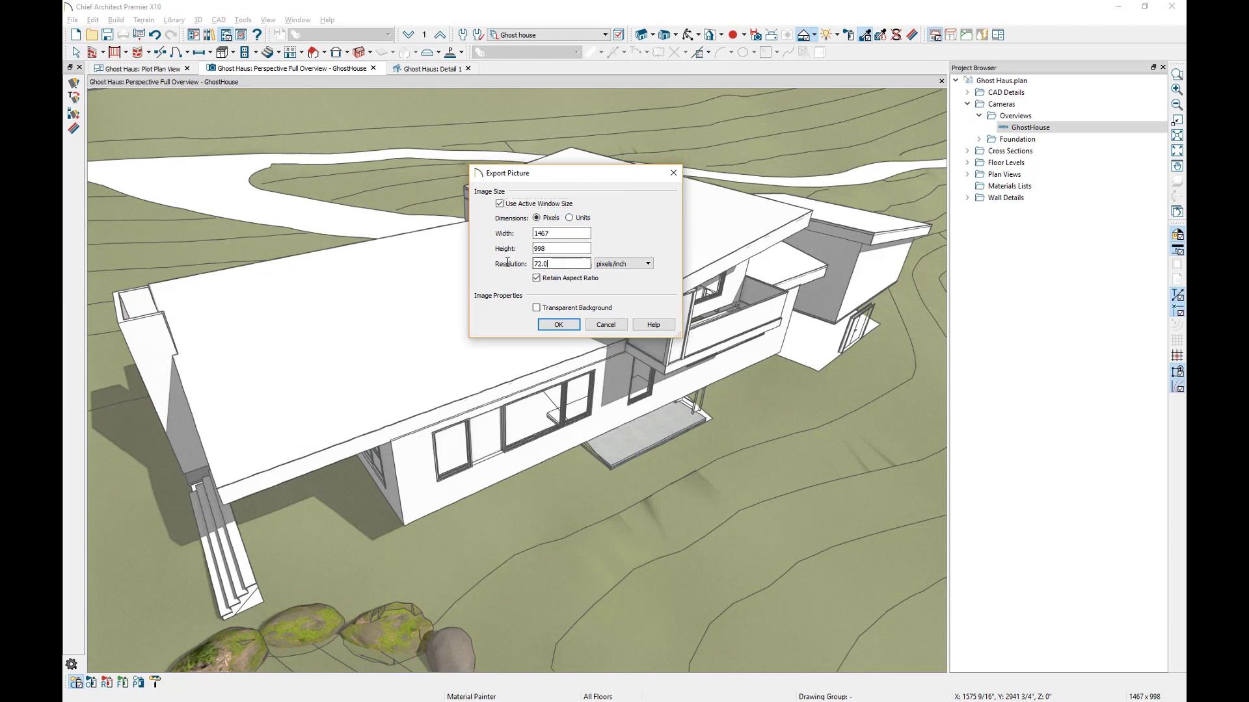
key(shift+Home)
text(3)
double_click(562, 235)
click(570, 218)
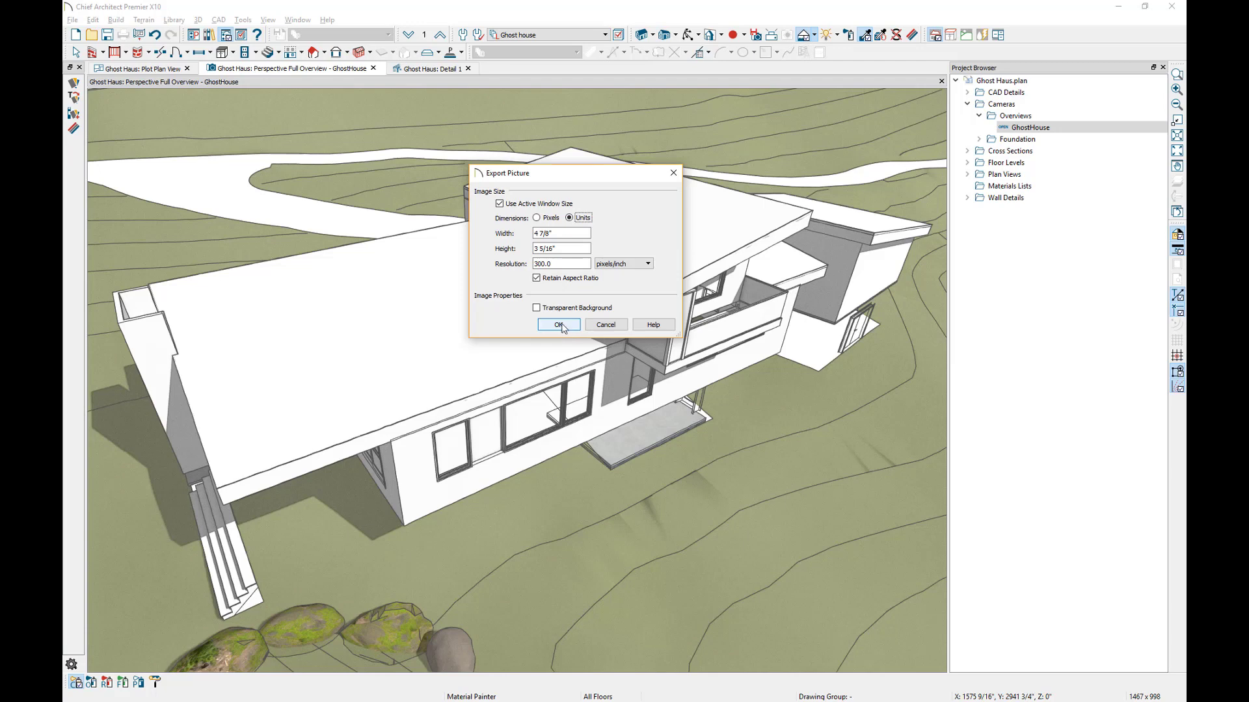
Step: Accept the export settings and save the picture to the Desktop as Ghost
click(560, 325)
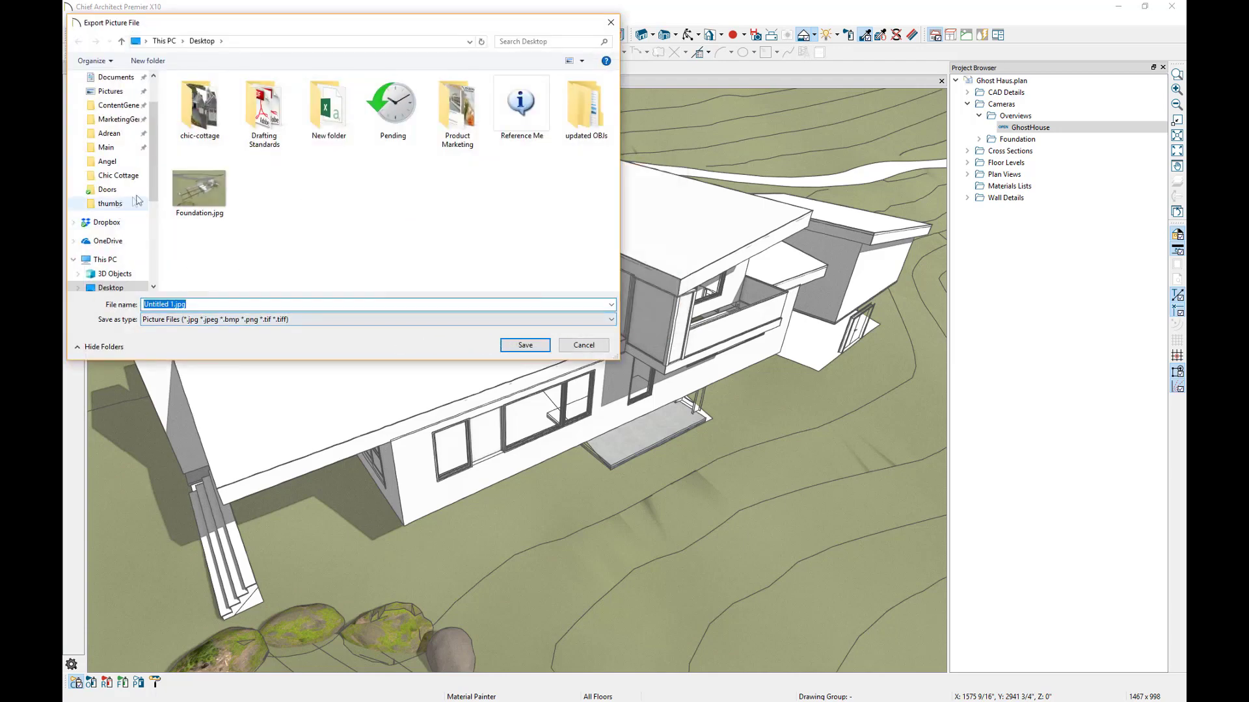
text(Ghost)
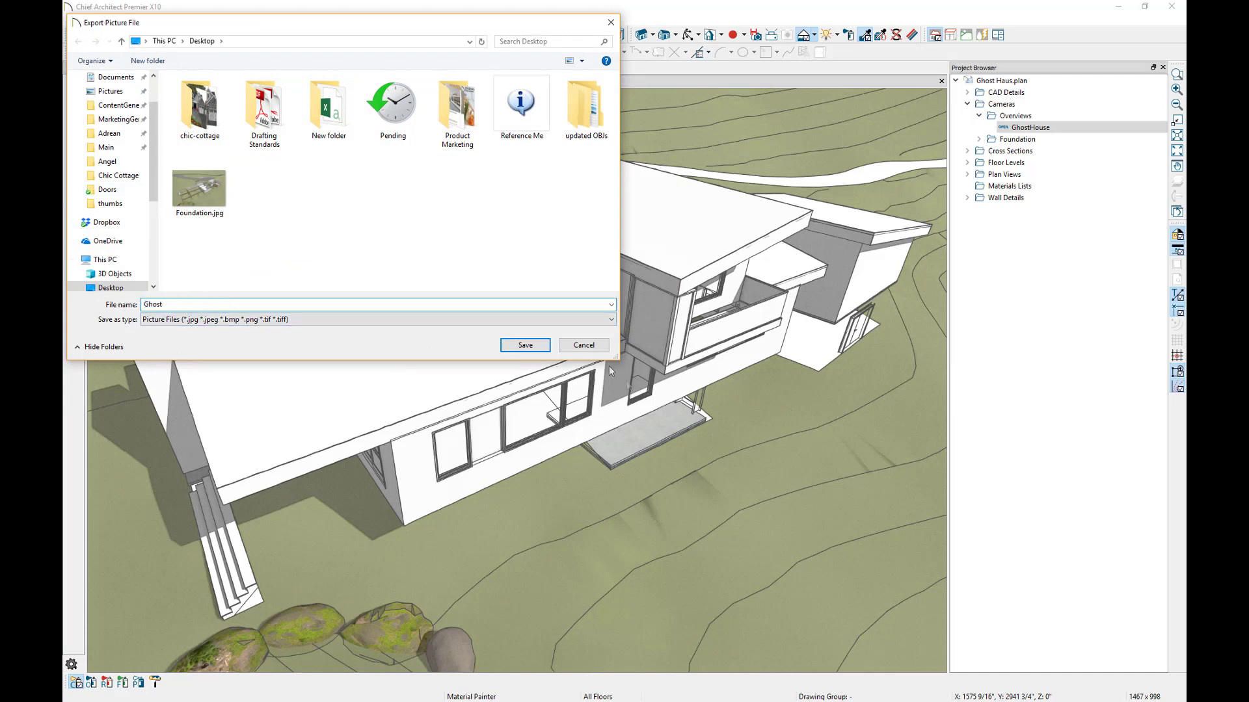
click(525, 345)
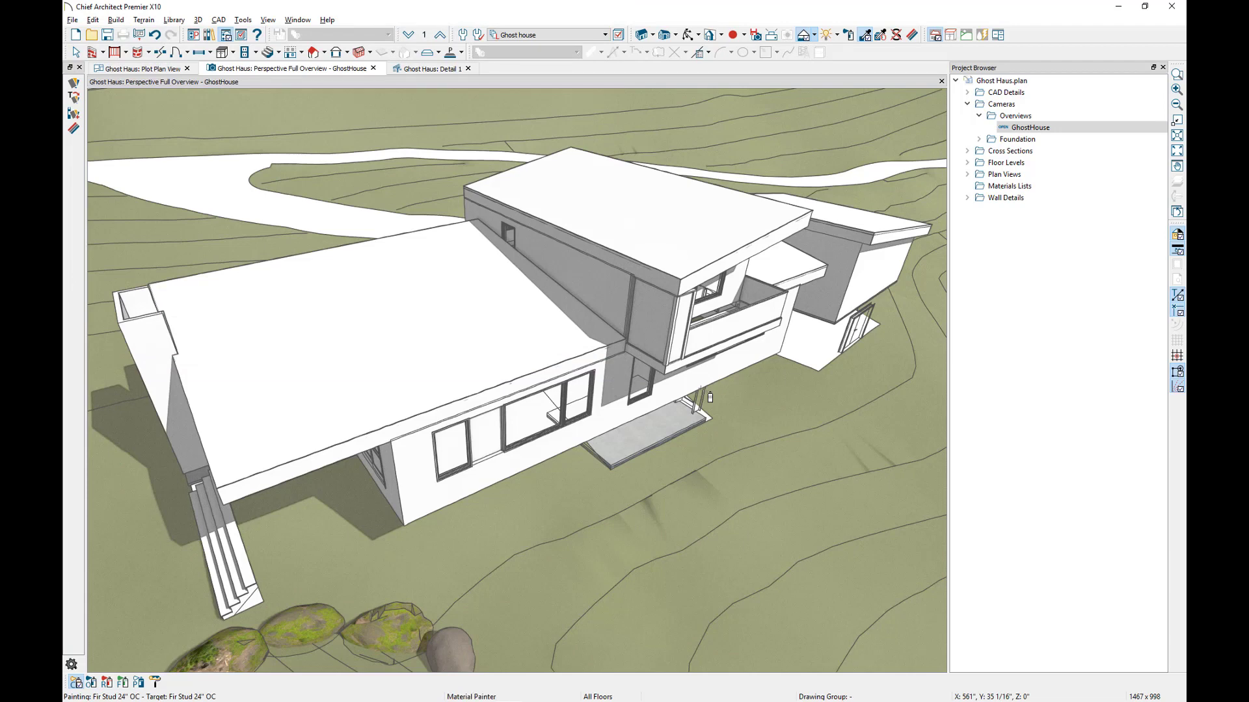
Step: Apply the Plot Plan Layer Set to the perspective overview
click(605, 35)
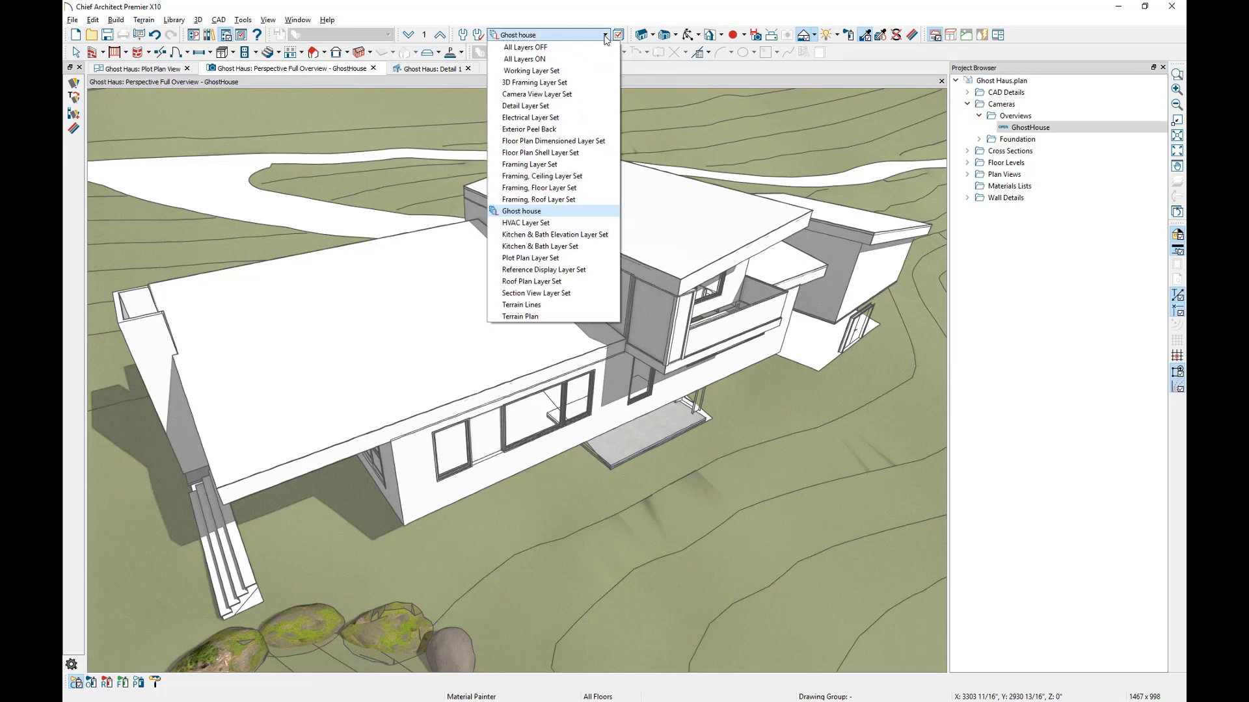
click(544, 259)
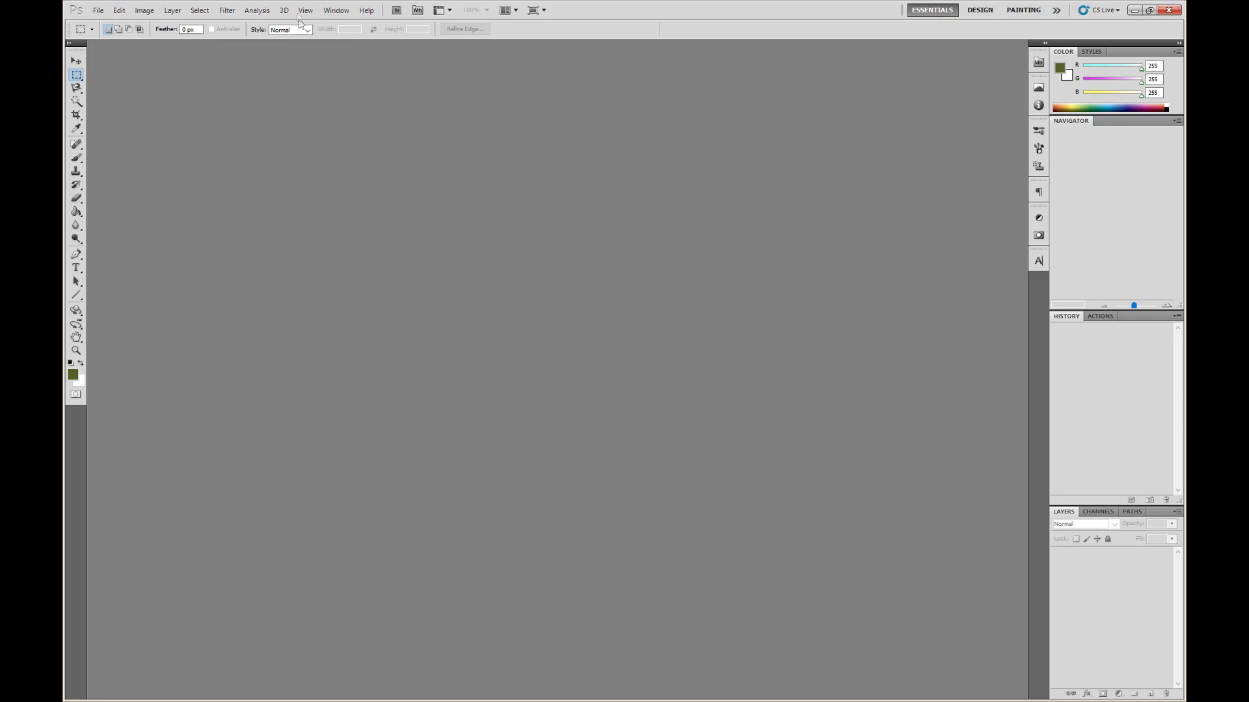
Step: Switch to Photoshop and open Foundation.jpg from the Desktop
click(99, 10)
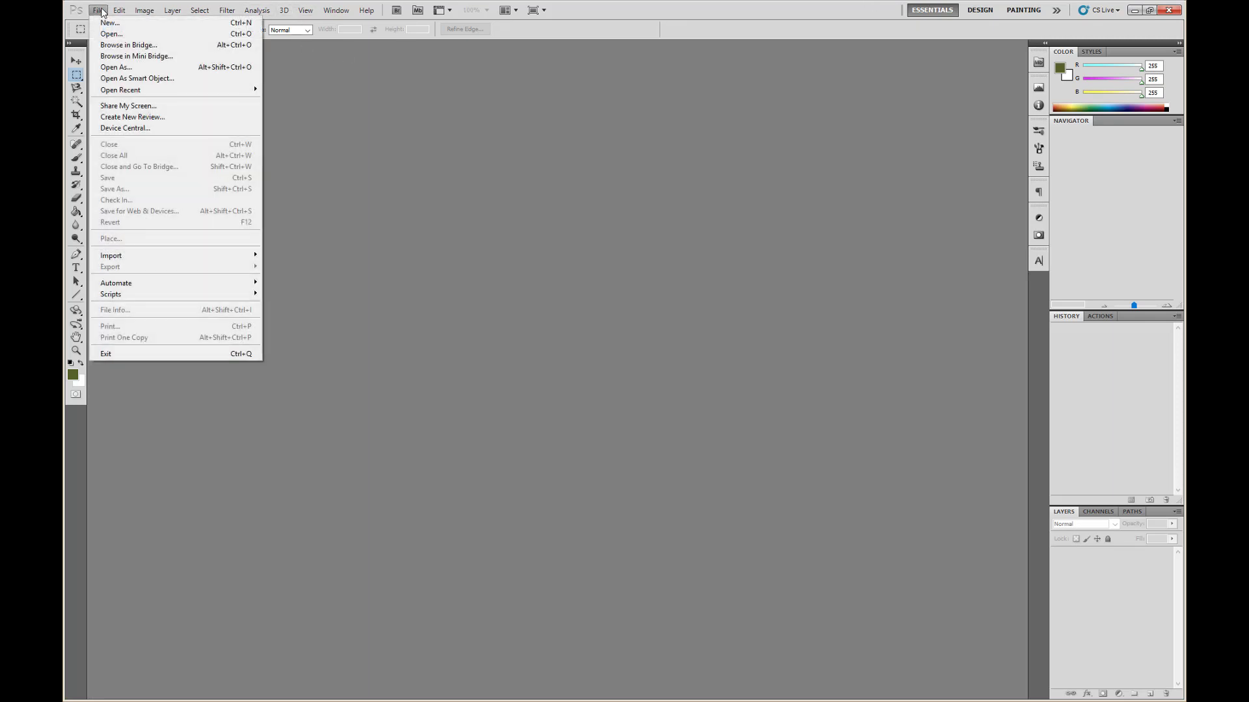
click(112, 33)
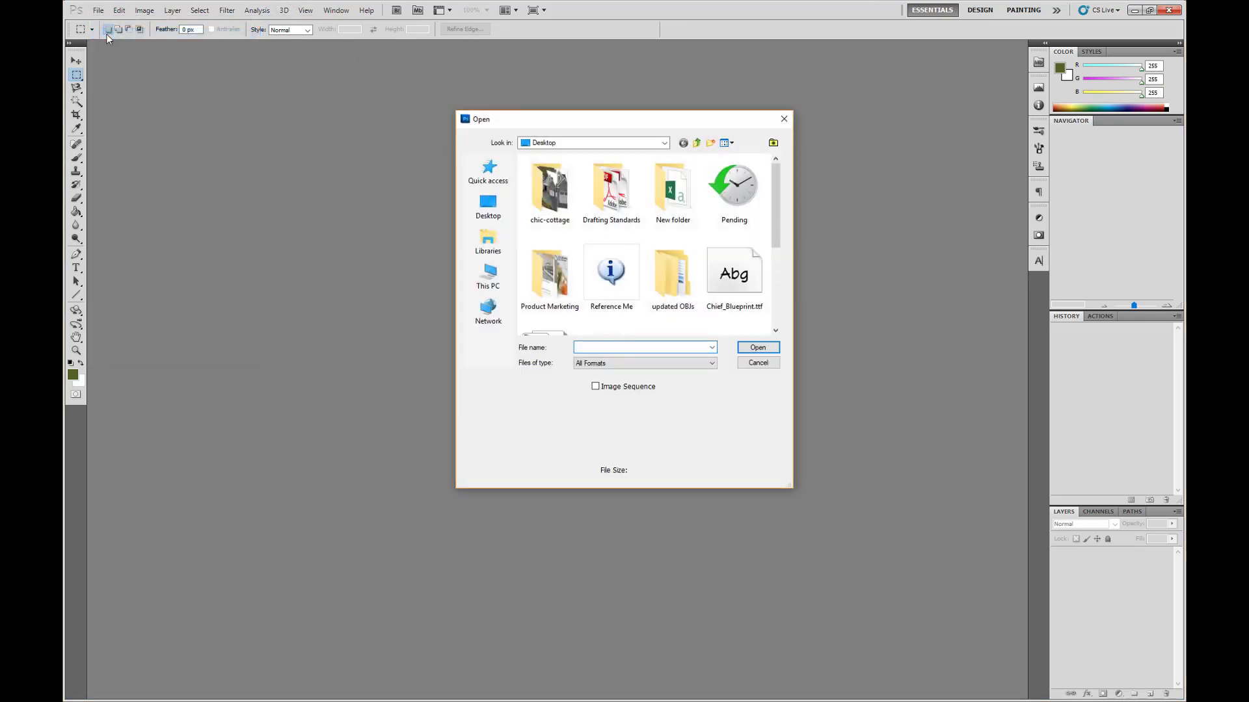
drag(780, 187, 779, 264)
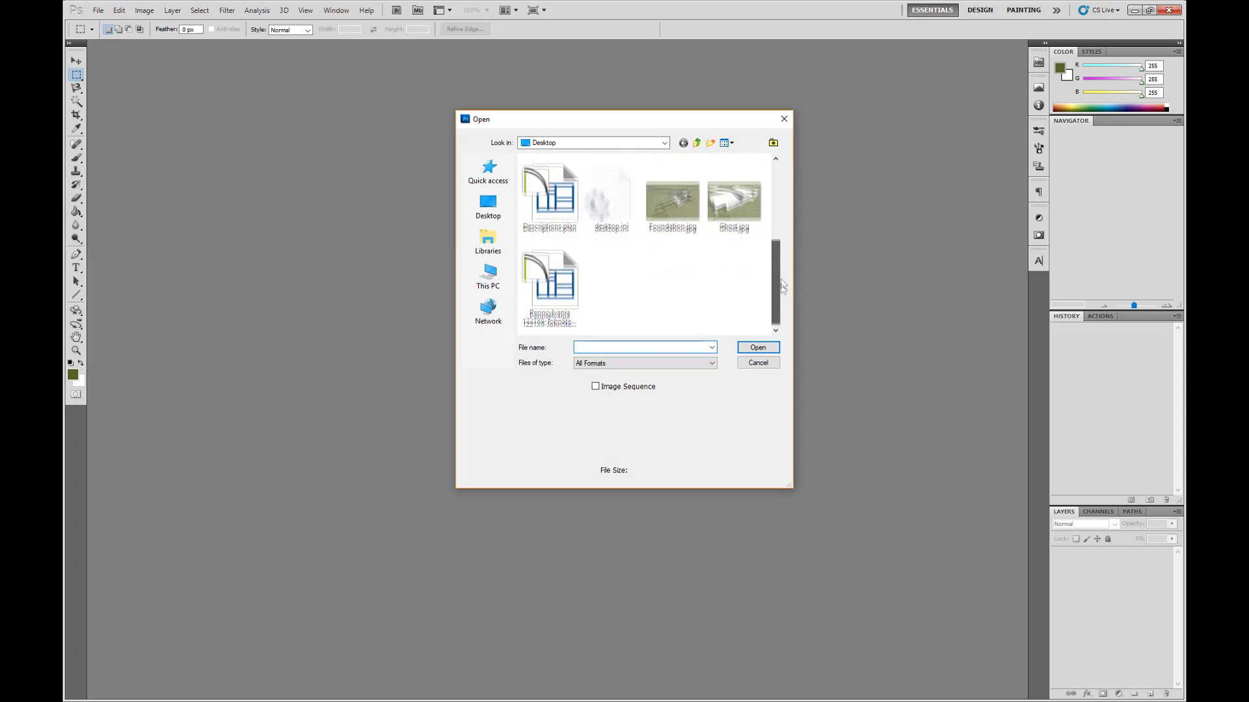
click(673, 199)
click(758, 347)
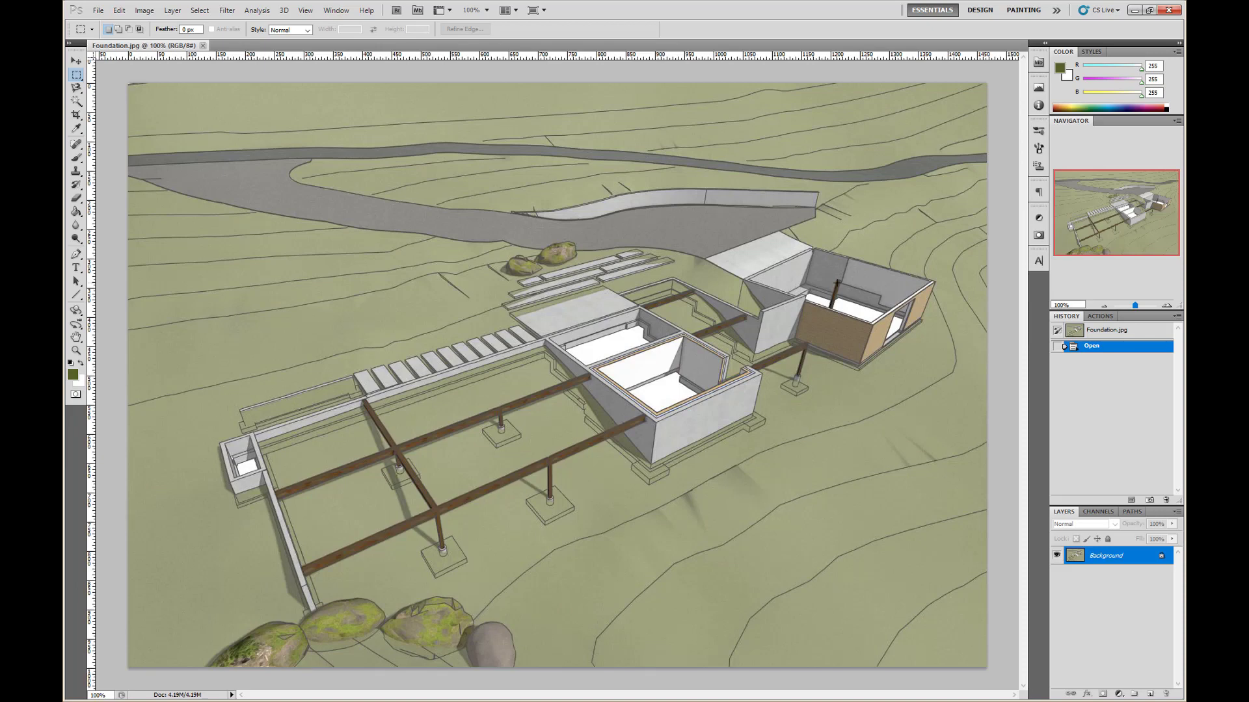
Step: Convert the Background into a regular layer named Layer 0, and toggle its visibility off and back on
right_click(1118, 558)
click(1130, 563)
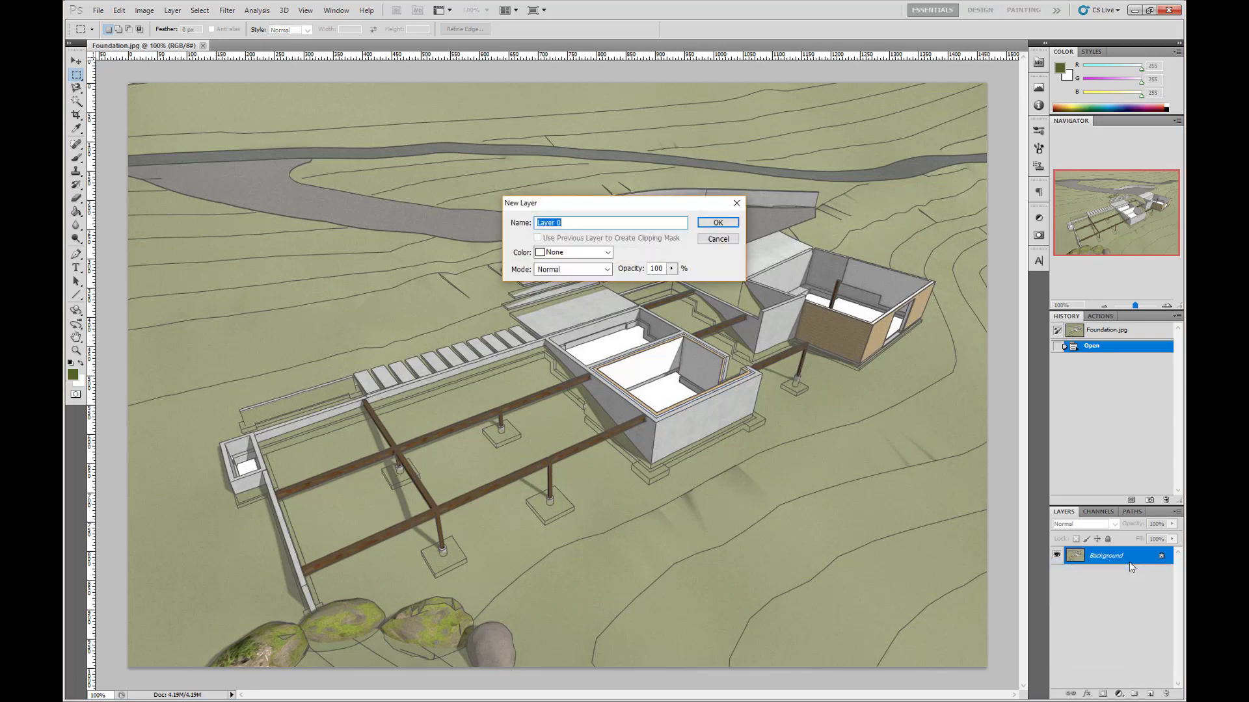
click(719, 223)
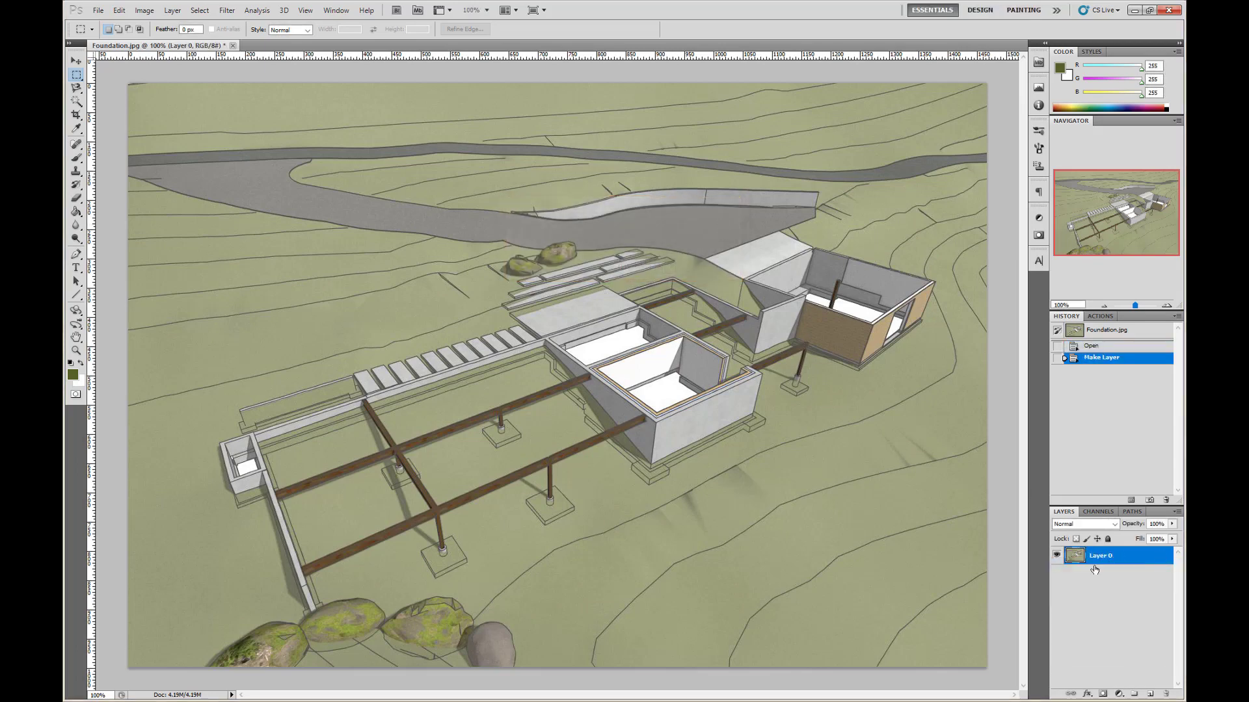
click(1056, 556)
click(1056, 556)
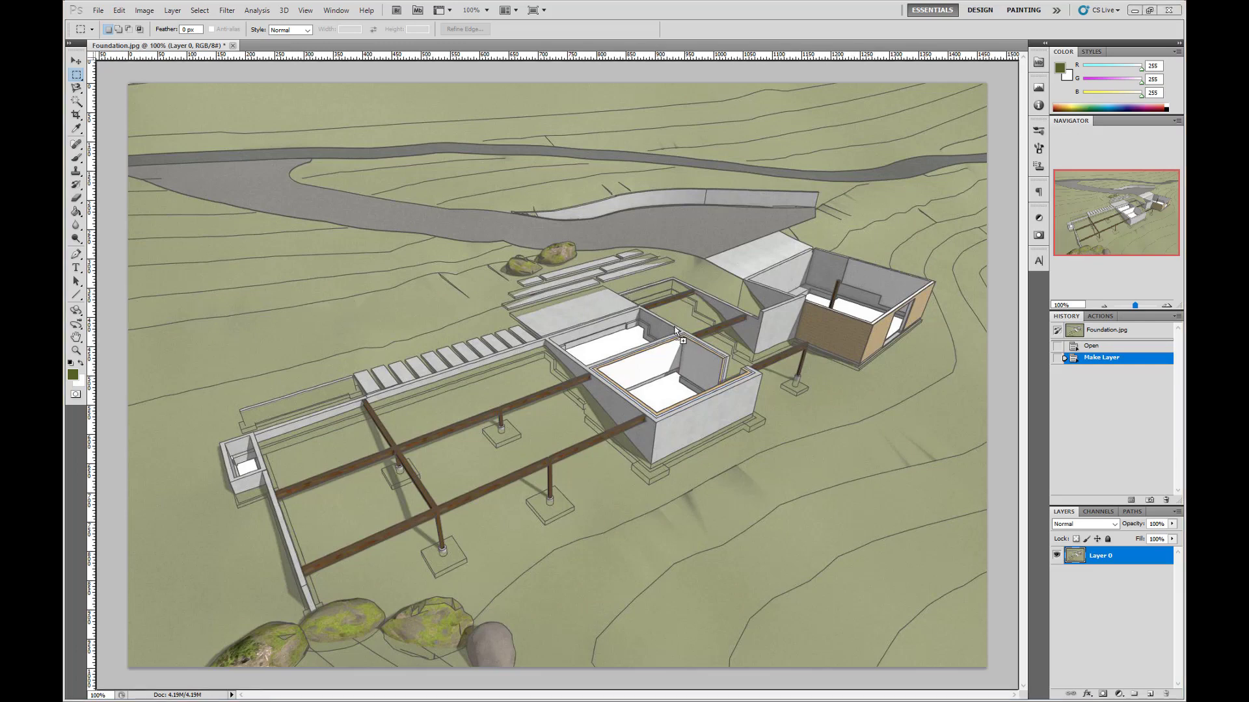
Step: Place the Ghost picture as a layer above Layer 0, nudged one pixel left and one pixel up
drag(677, 330, 680, 279)
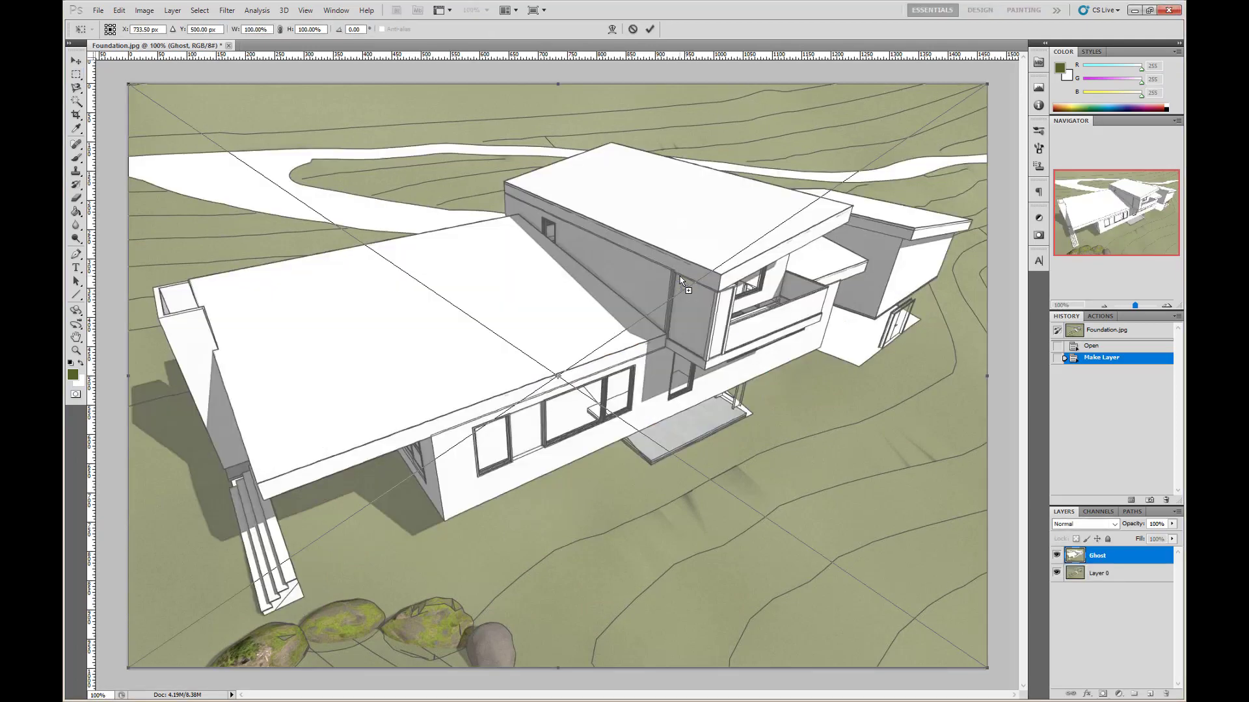
key(Left)
key(Up)
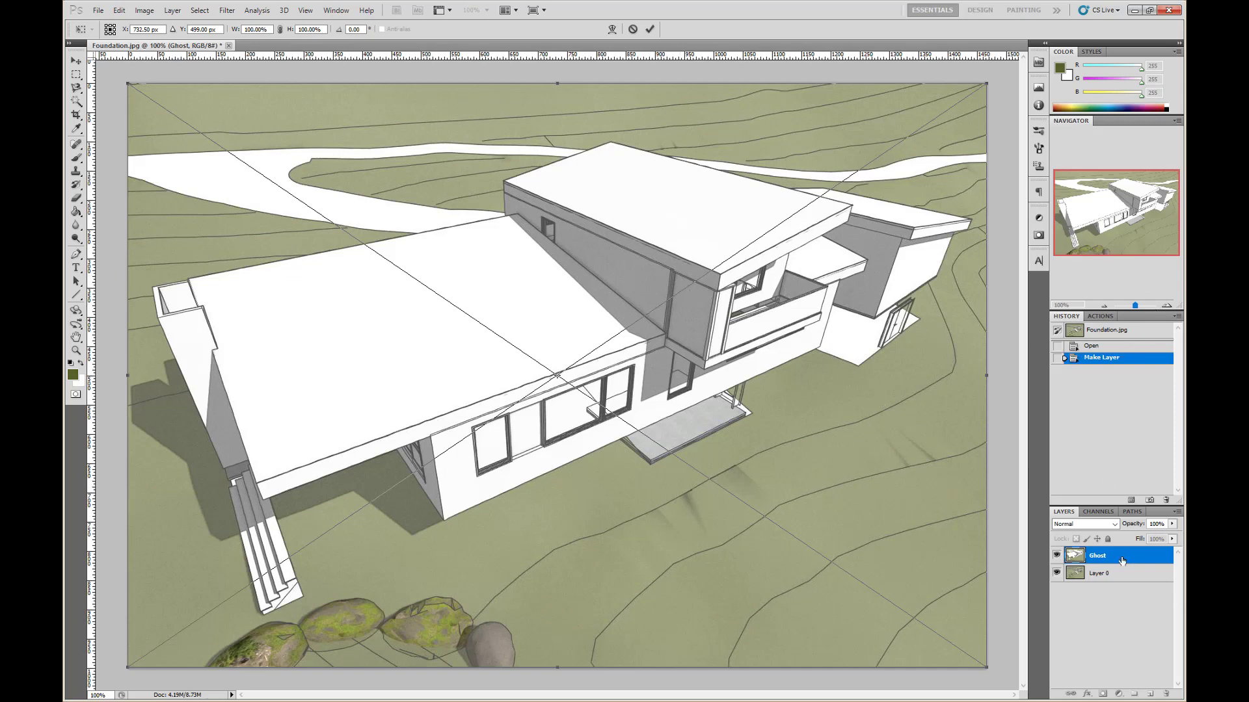
key(Return)
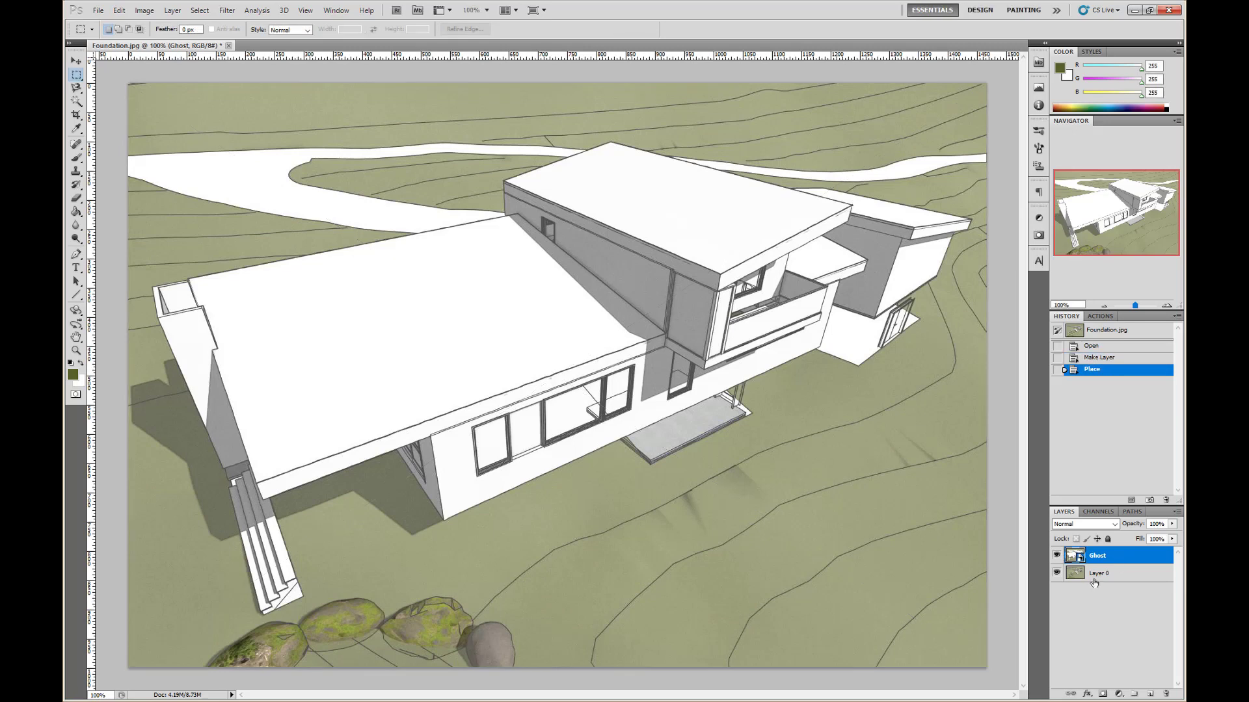
Step: Toggle the visibility of the Ghost layer to check how the house lines up with the foundation picture
click(1057, 556)
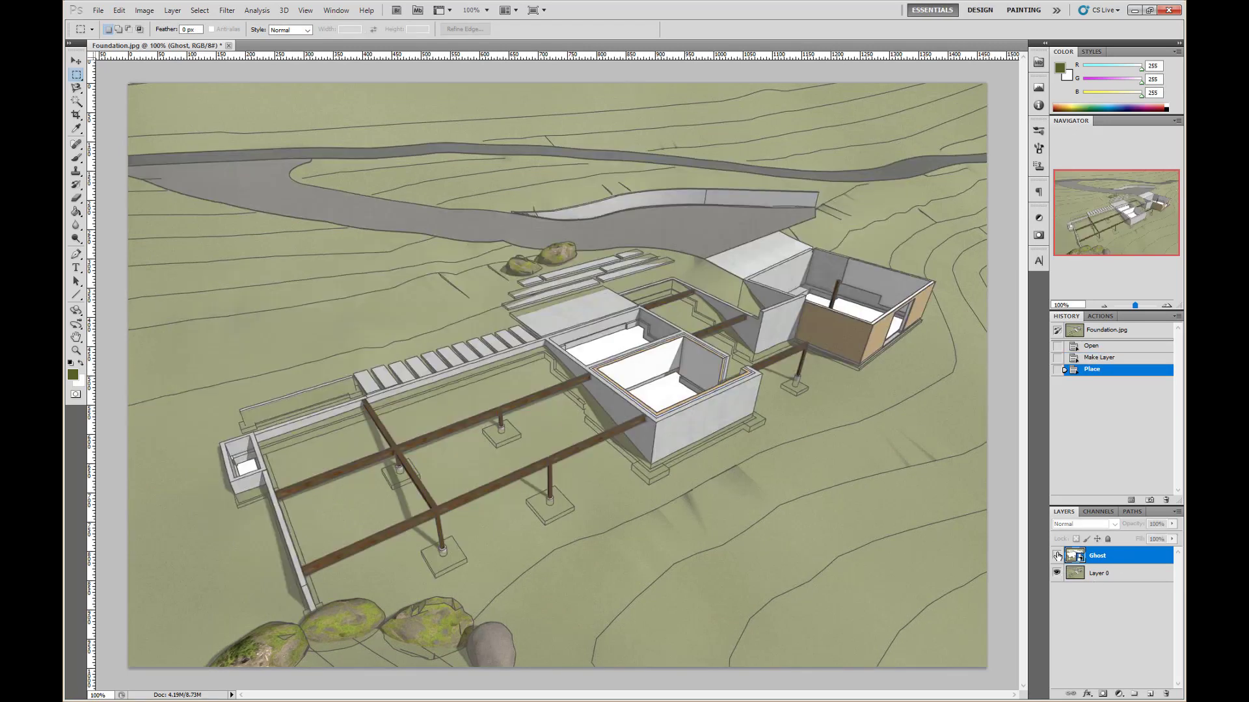
click(1057, 556)
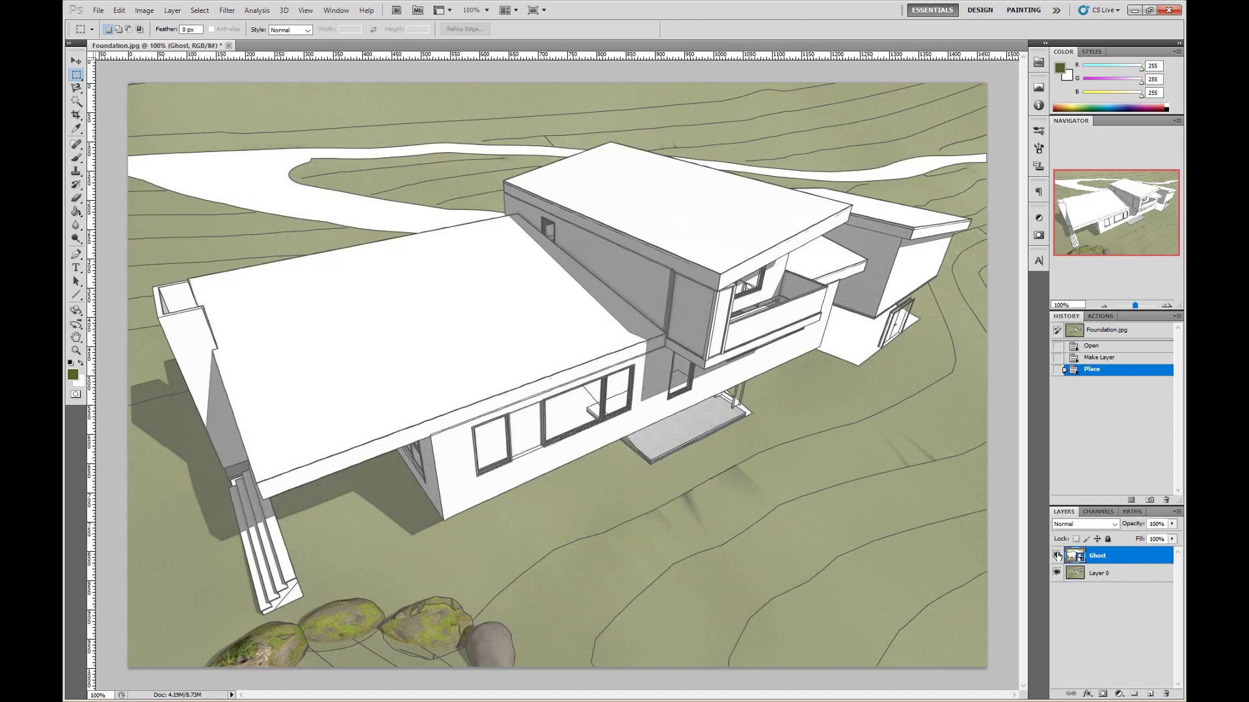
click(1056, 556)
click(1057, 556)
Step: Add a layer mask to the Ghost layer that reveals the whole layer
click(174, 10)
mouse_move(215, 139)
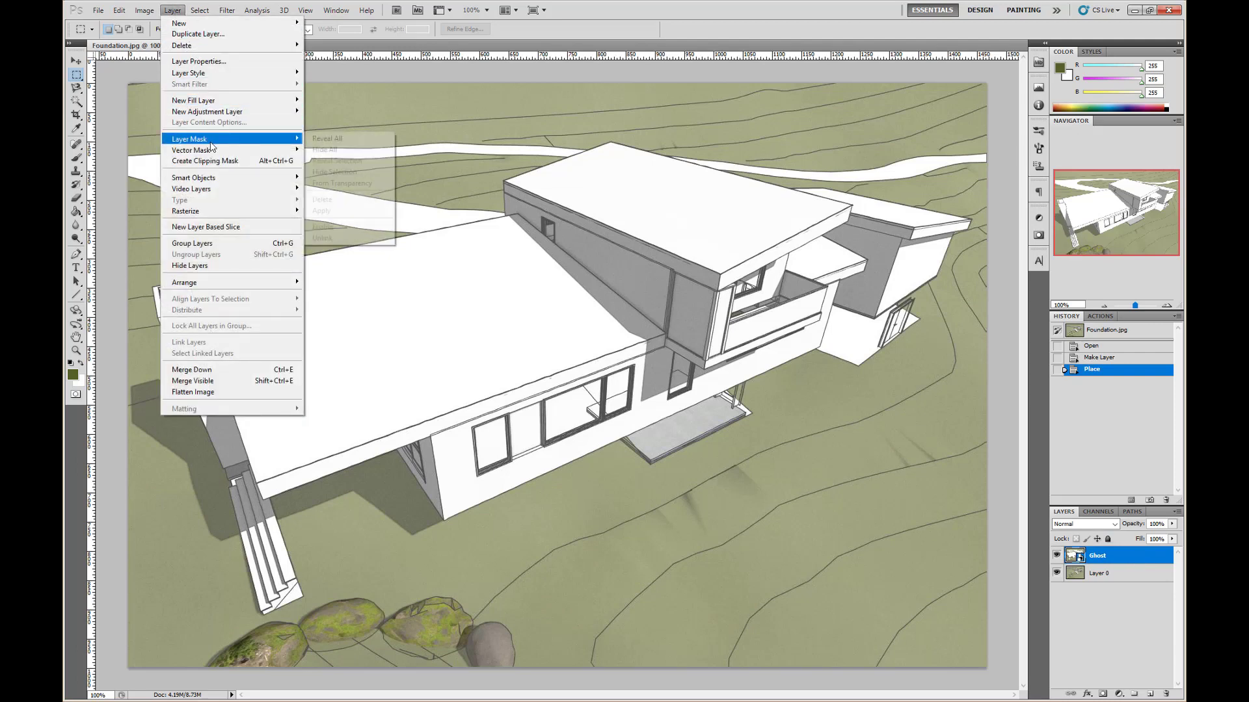
click(357, 143)
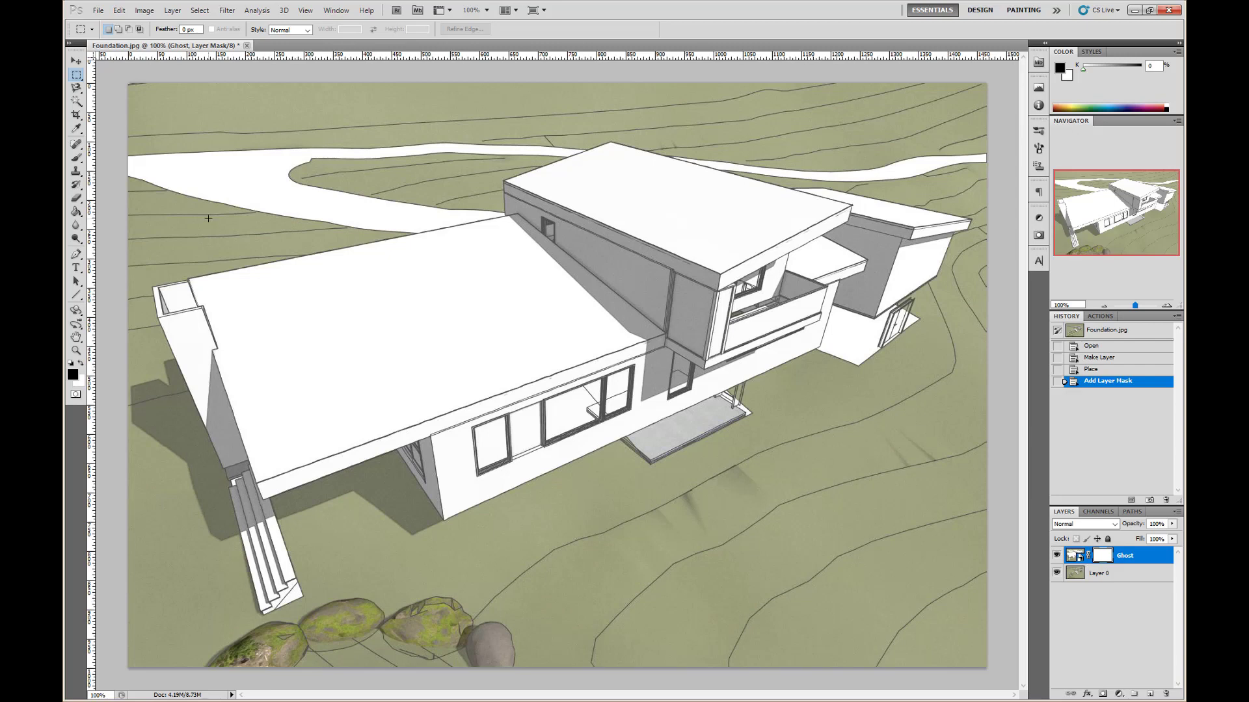
Step: Activate the Brush tool and enlarge the brush size to 174 px
click(76, 158)
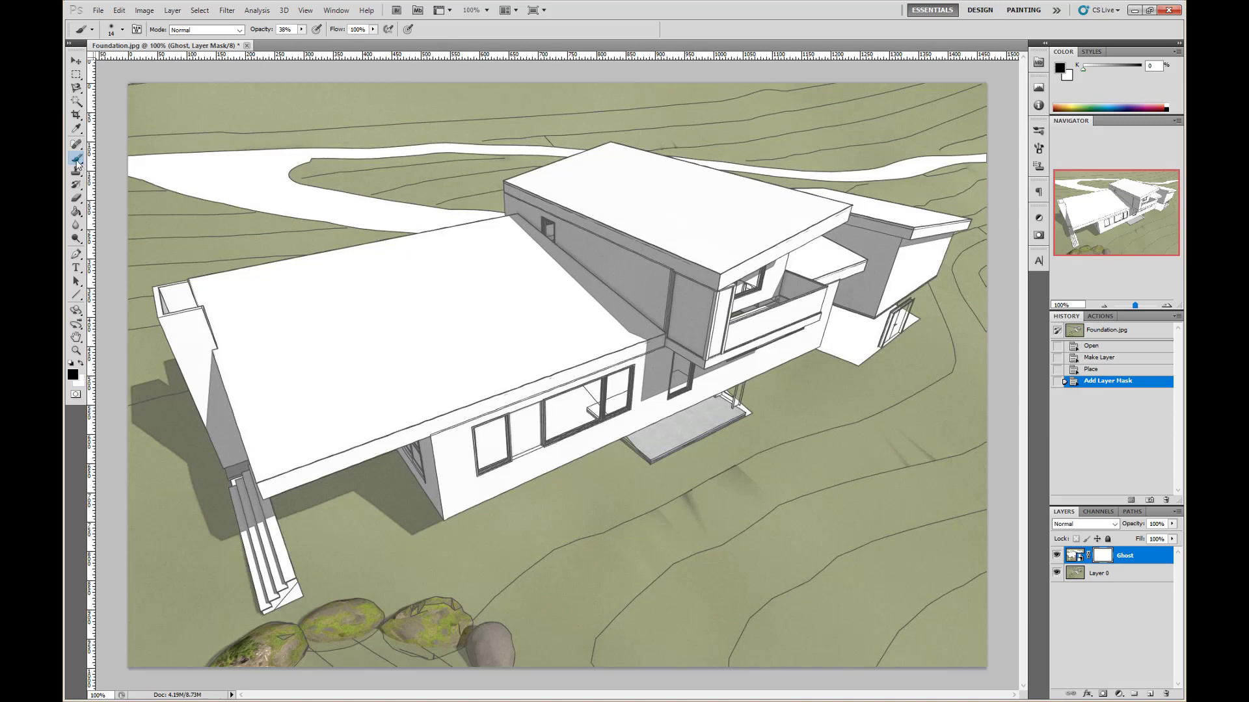
click(123, 30)
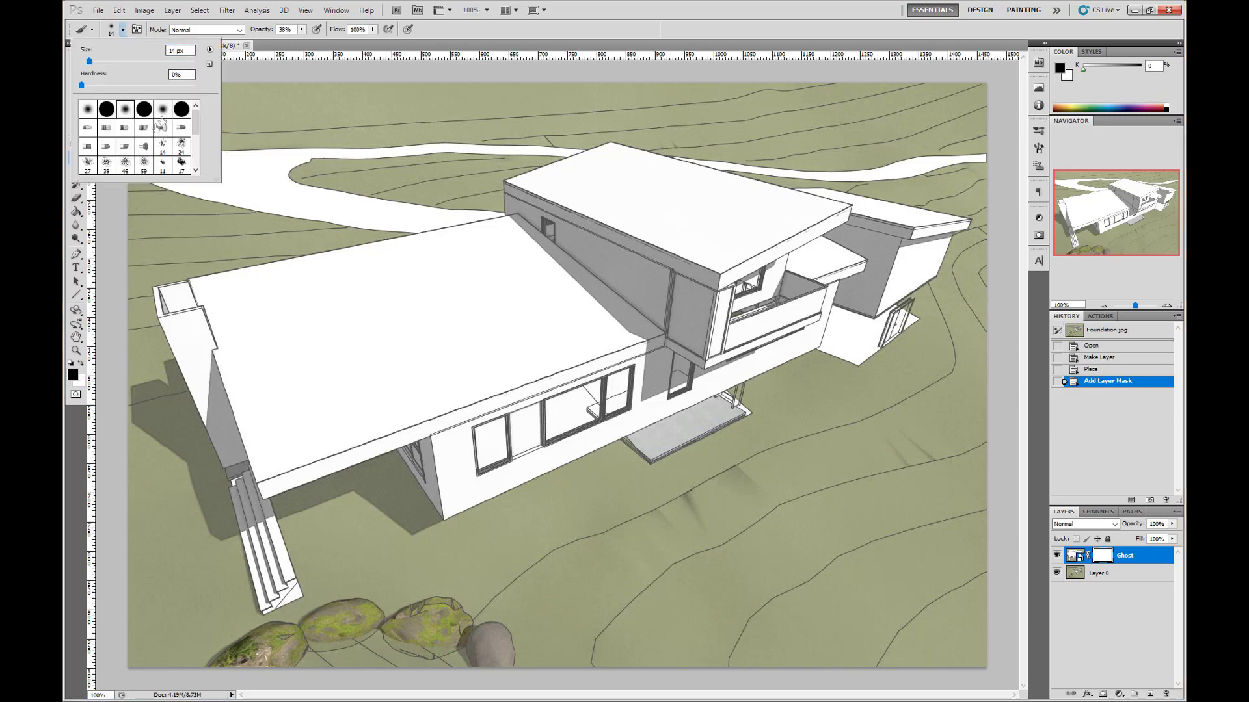
drag(89, 60, 158, 62)
key(Return)
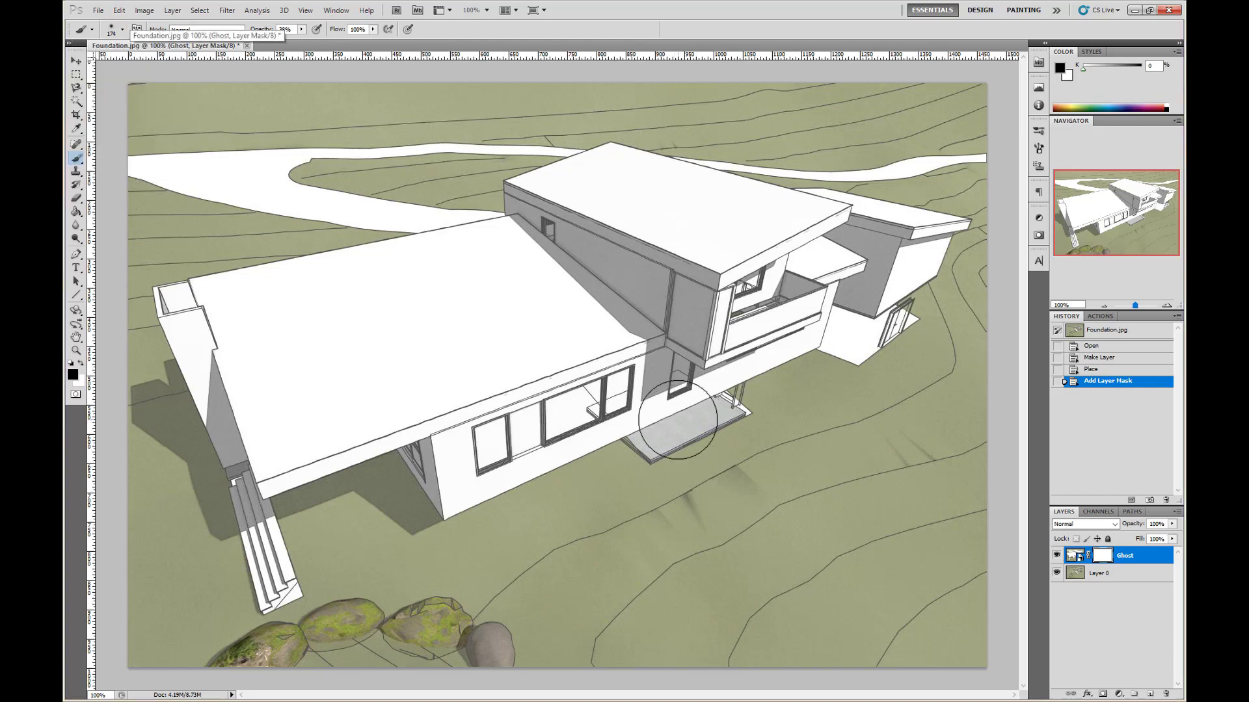
Step: Paint black on the Ghost layer mask over the house's lower walls, central roofs and driveway to bring out the foundation
mouse_move(593, 448)
mouse_down()
mouse_move(802, 379)
mouse_move(897, 319)
mouse_up()
mouse_move(878, 326)
mouse_down()
mouse_move(449, 482)
mouse_move(687, 431)
mouse_move(871, 319)
mouse_move(917, 306)
mouse_up()
drag(697, 418, 351, 507)
mouse_move(636, 405)
mouse_down()
mouse_move(468, 423)
mouse_move(496, 368)
mouse_move(604, 368)
mouse_move(670, 391)
mouse_move(546, 416)
mouse_move(495, 345)
mouse_move(611, 364)
mouse_move(577, 420)
mouse_move(413, 437)
mouse_move(362, 368)
mouse_move(473, 356)
mouse_move(558, 316)
mouse_move(715, 332)
mouse_move(673, 335)
mouse_move(862, 326)
mouse_up()
mouse_move(948, 159)
mouse_down()
mouse_move(471, 169)
mouse_move(269, 193)
mouse_move(260, 172)
mouse_move(435, 134)
mouse_move(189, 219)
mouse_move(168, 178)
mouse_move(394, 179)
mouse_move(475, 162)
mouse_move(157, 191)
mouse_move(409, 147)
mouse_move(619, 131)
mouse_up()
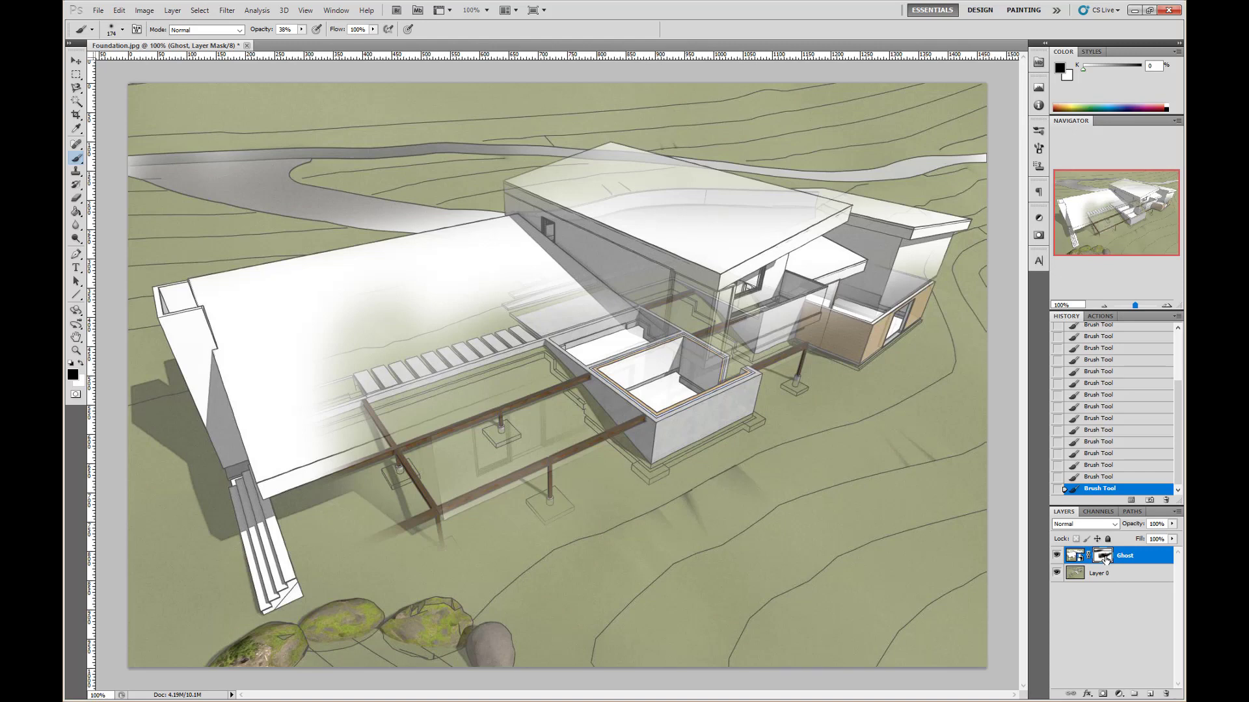
Step: Swap the foreground color to white and paint the lower roof and its front edge back into the Ghost layer mask
click(81, 366)
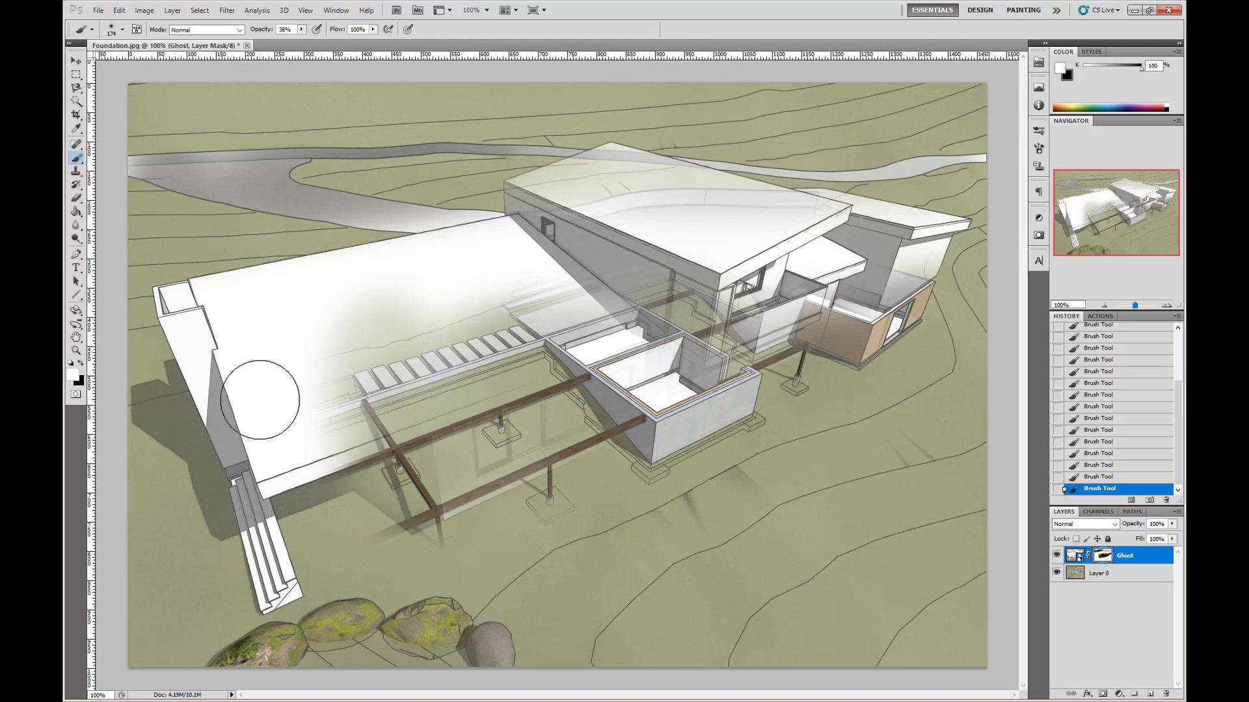
mouse_move(307, 440)
mouse_down()
mouse_move(646, 319)
mouse_move(640, 301)
mouse_move(188, 413)
mouse_move(415, 340)
mouse_move(582, 313)
mouse_move(247, 404)
mouse_move(549, 346)
mouse_move(491, 327)
mouse_move(259, 383)
mouse_move(624, 301)
mouse_move(359, 440)
mouse_move(533, 386)
mouse_up()
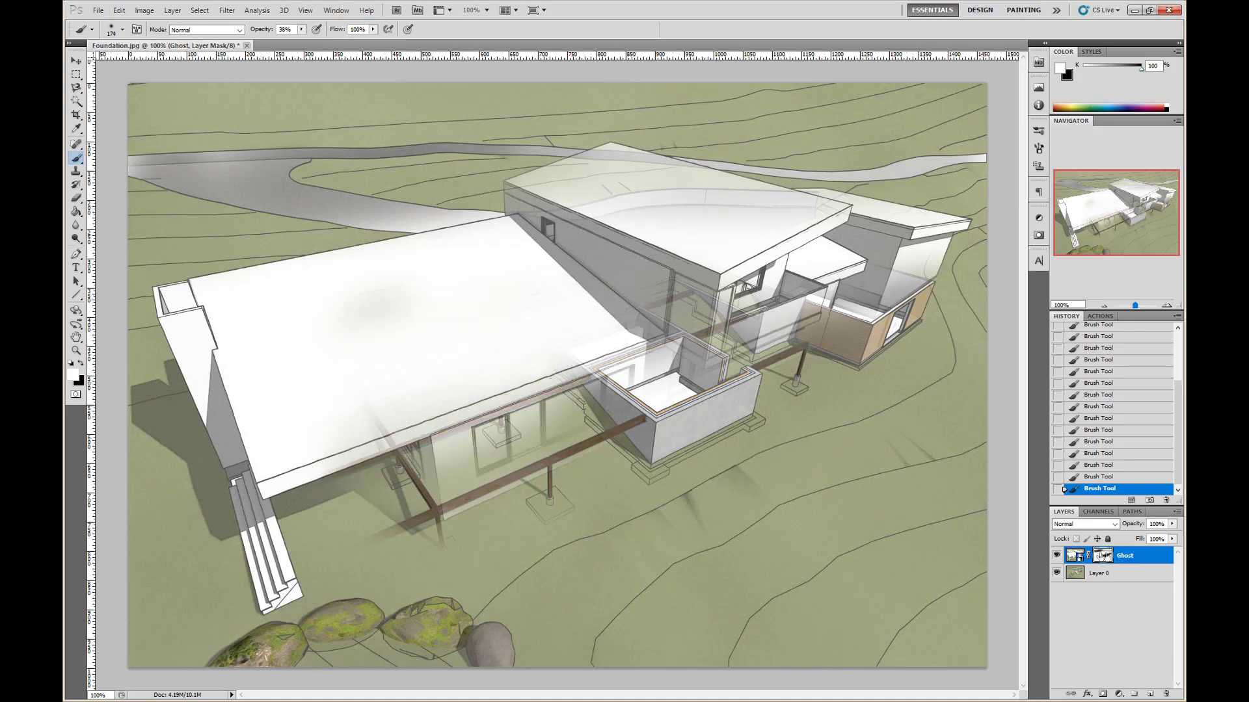